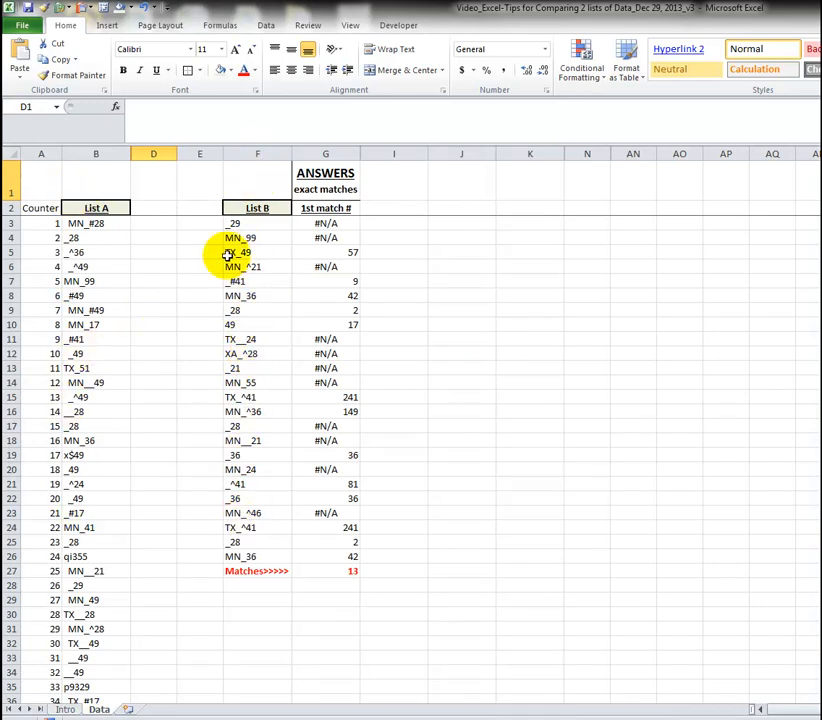
- Move the handwritten "What do we have?" note into the empty area beside the answers column, near rows 3 to 7
{"action": "left_click", "coordinate": [233, 226]}
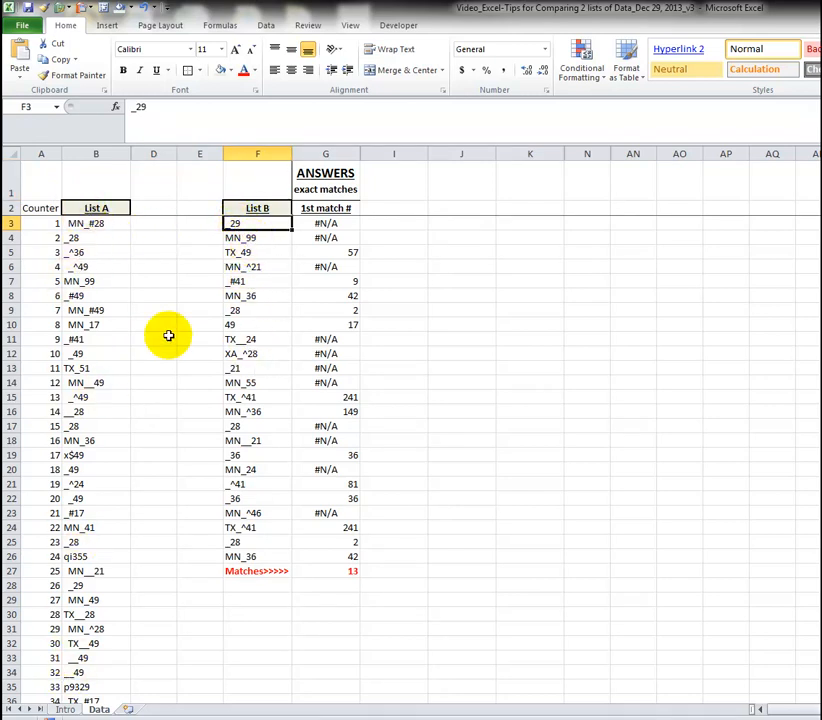
{"action": "left_click", "coordinate": [819, 296]}
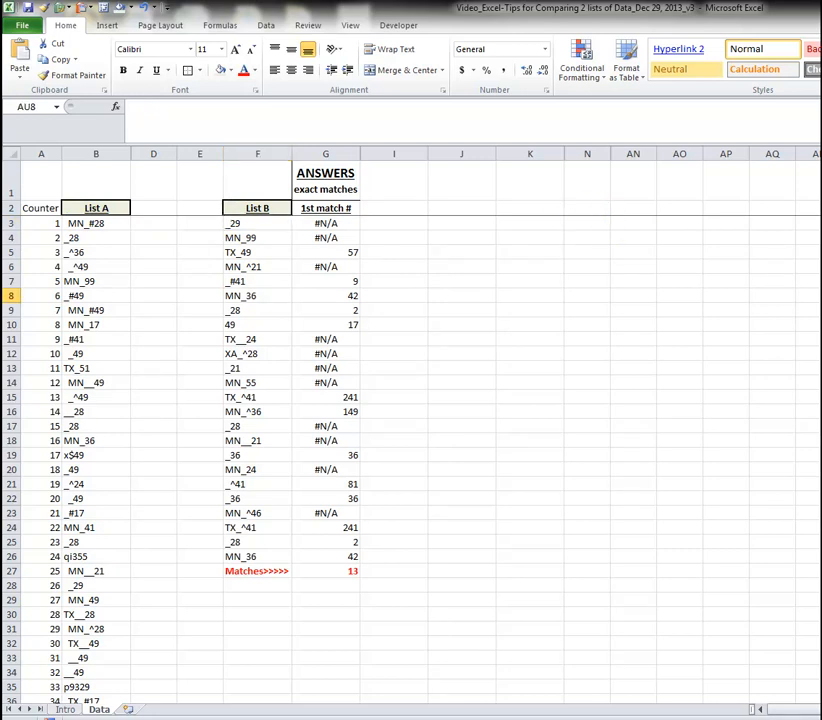
{"action": "left_click", "coordinate": [819, 296]}
{"action": "mouse_move", "coordinate": [819, 296]}
{"action": "left_mouse_down"}
{"action": "mouse_move", "coordinate": [655, 239]}
{"action": "mouse_move", "coordinate": [534, 257]}
{"action": "left_mouse_up"}
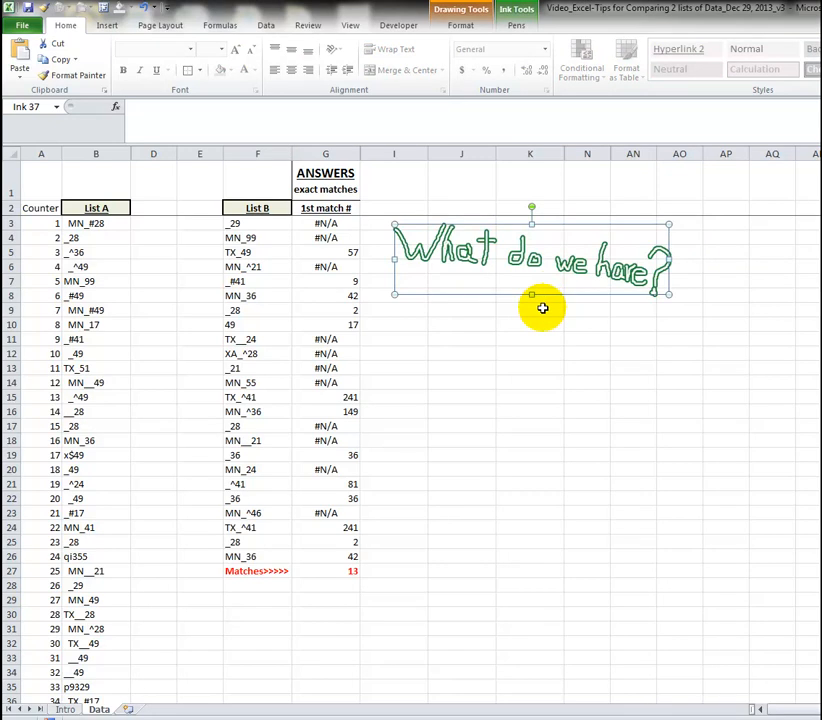
- Place the handwritten 24 above the List B header and the handwritten 1628 above the List A header
{"action": "left_click", "coordinate": [819, 310]}
{"action": "mouse_move", "coordinate": [819, 310]}
{"action": "left_mouse_down"}
{"action": "mouse_move", "coordinate": [717, 248]}
{"action": "mouse_move", "coordinate": [251, 199]}
{"action": "mouse_move", "coordinate": [260, 184]}
{"action": "left_mouse_up"}
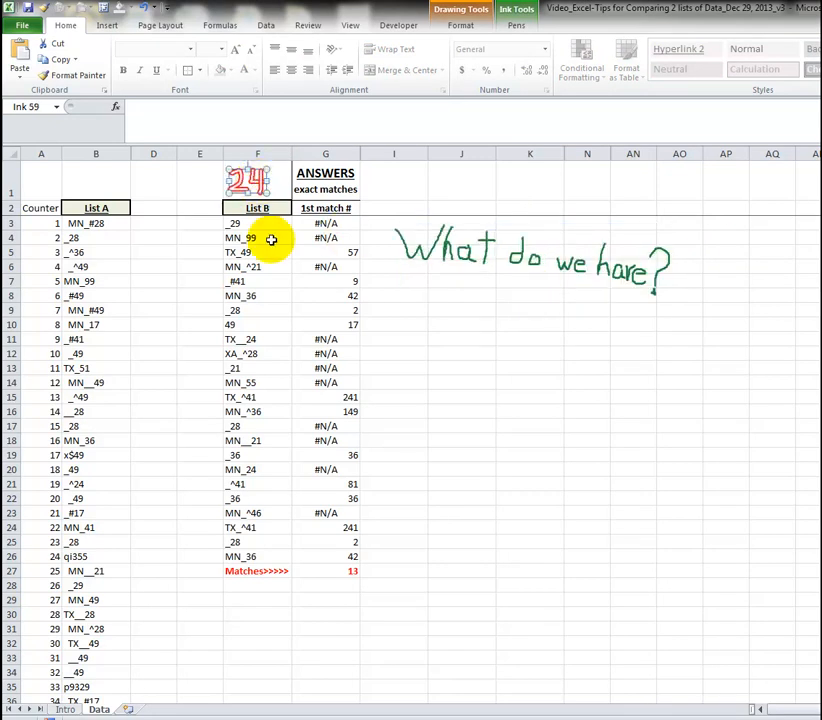
{"action": "left_click", "coordinate": [84, 239]}
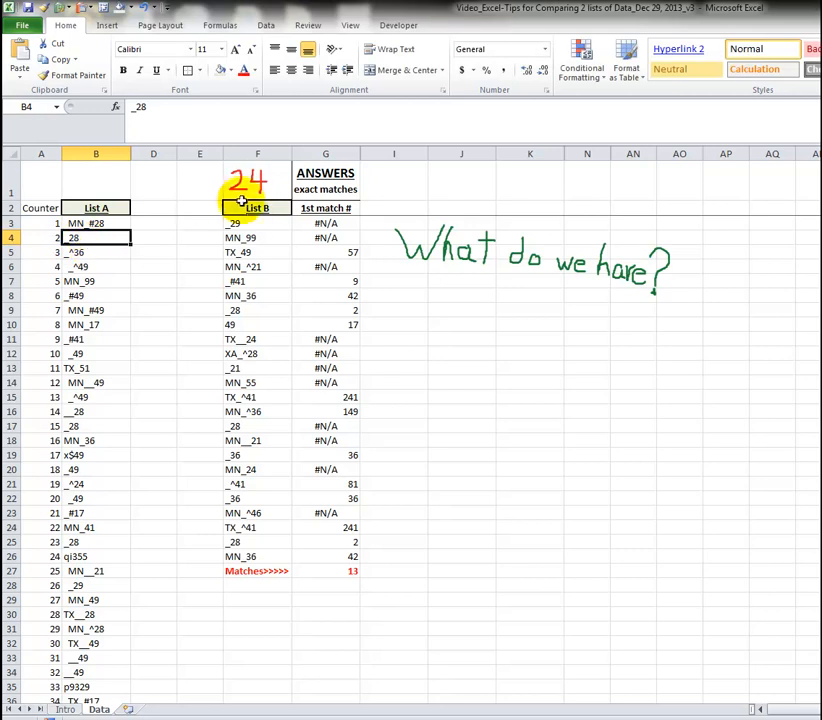
{"action": "left_click_drag", "start_coordinate": [250, 222], "coordinate": [265, 551]}
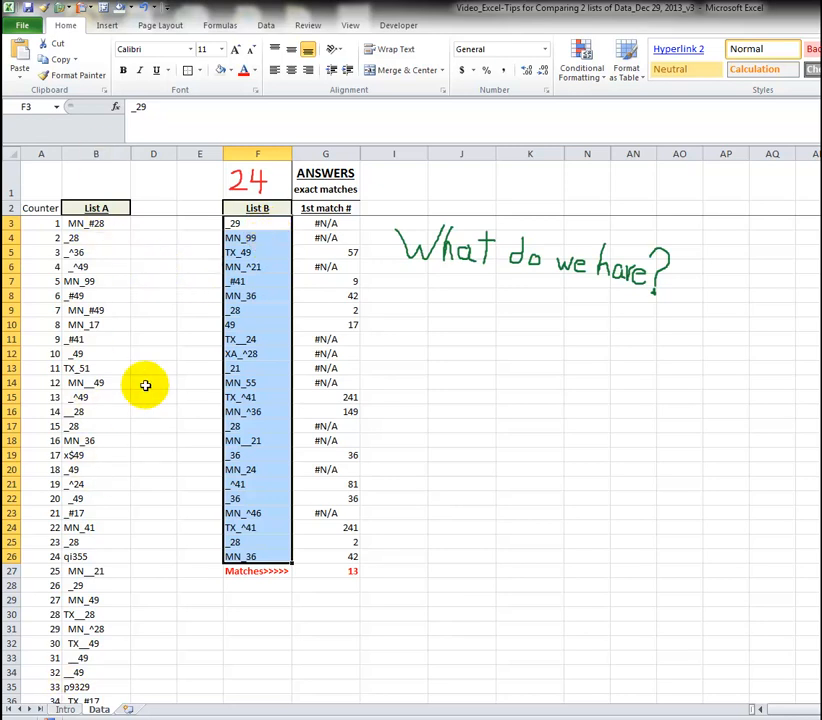
{"action": "mouse_move", "coordinate": [818, 260]}
{"action": "left_mouse_down"}
{"action": "mouse_move", "coordinate": [227, 229]}
{"action": "mouse_move", "coordinate": [59, 181]}
{"action": "left_mouse_up"}
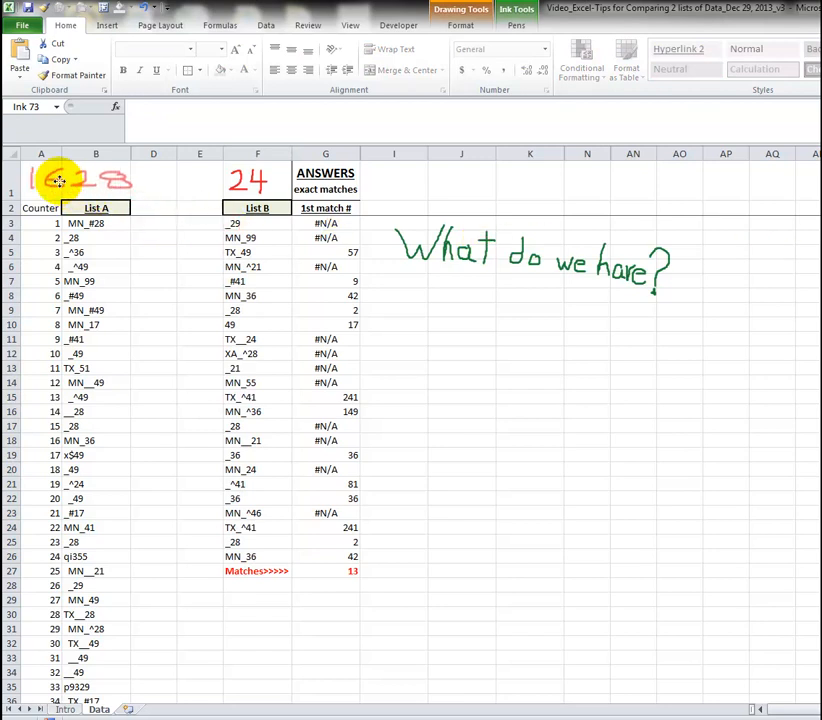
- Go to the last entry of List A, check its counter number, and return to the start of the list
{"action": "left_click", "coordinate": [100, 264]}
{"action": "key", "text": "ctrl+Down"}
{"action": "key", "text": "Down"}
{"action": "key", "text": "Down"}
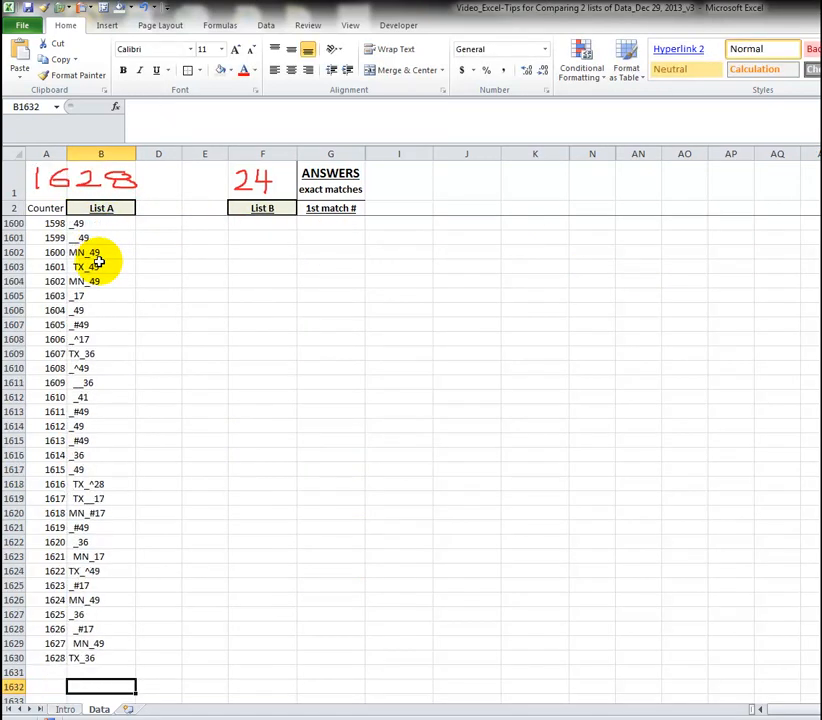
{"action": "key", "text": "Up"}
{"action": "key", "text": "Up"}
{"action": "key", "text": "Left"}
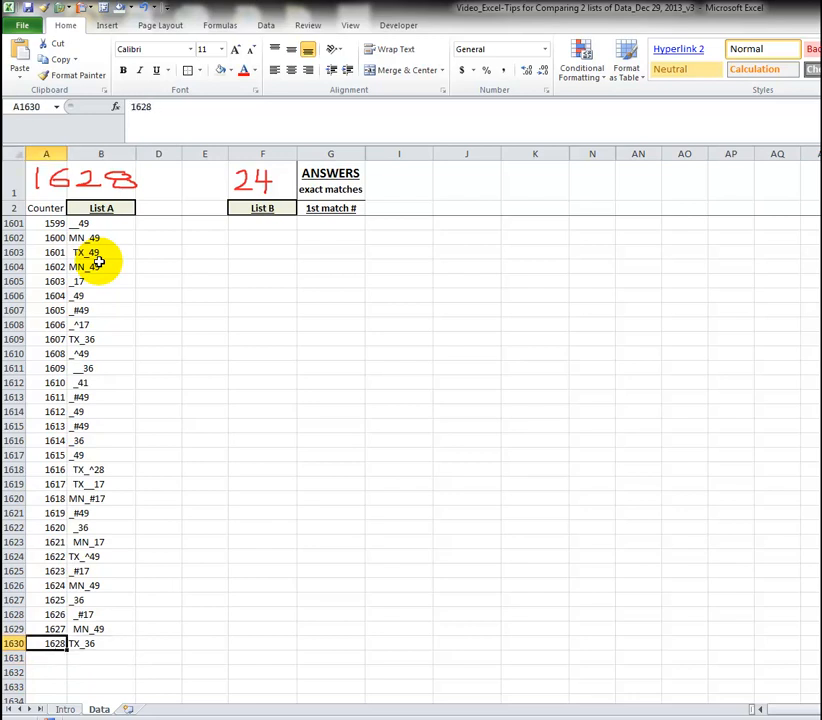
{"action": "key", "text": "ctrl+Up"}
{"action": "key", "text": "Down"}
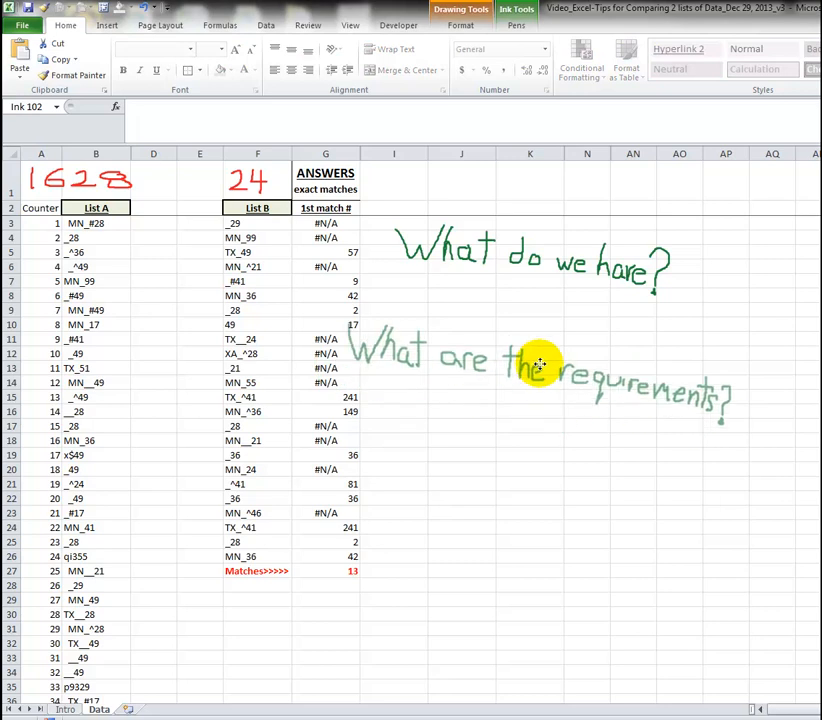
- Position the handwritten "What are the requirements?" note below the first question, with the "exact match" note beneath it
{"action": "left_click_drag", "start_coordinate": [558, 343], "coordinate": [565, 345]}
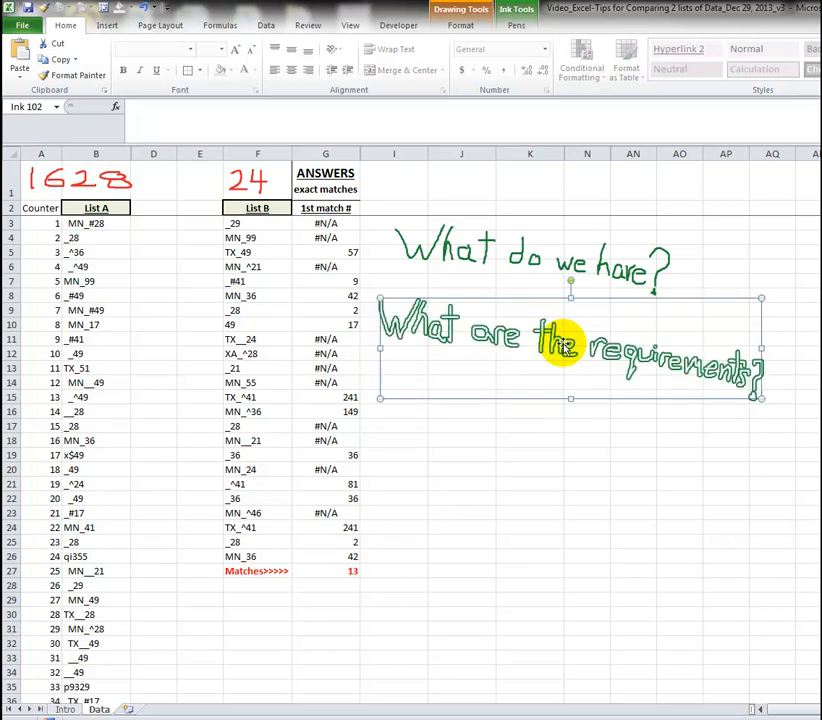
{"action": "left_click", "coordinate": [503, 462]}
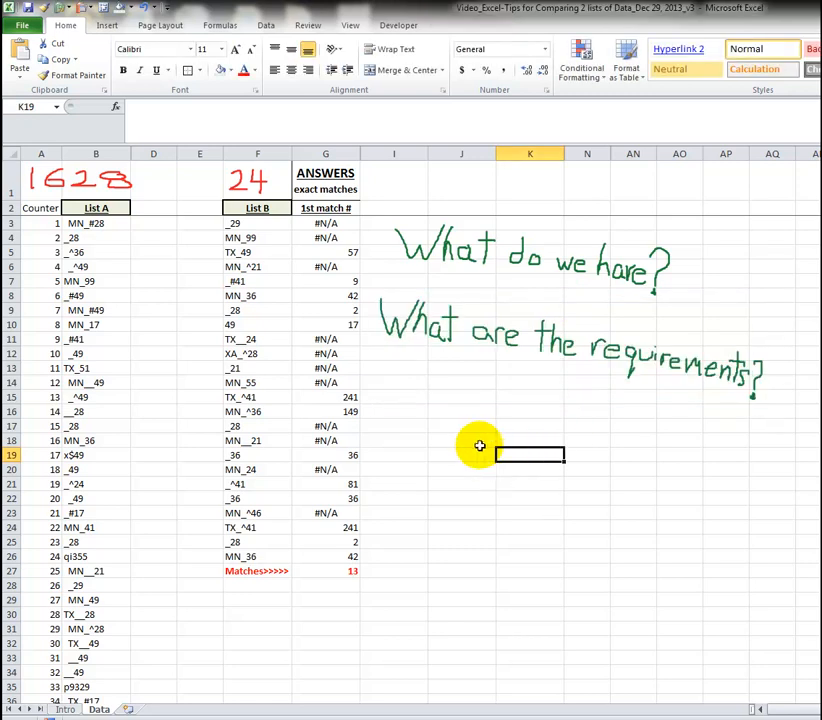
{"action": "mouse_move", "coordinate": [821, 400]}
{"action": "left_mouse_down"}
{"action": "mouse_move", "coordinate": [628, 418]}
{"action": "mouse_move", "coordinate": [488, 400]}
{"action": "left_mouse_up"}
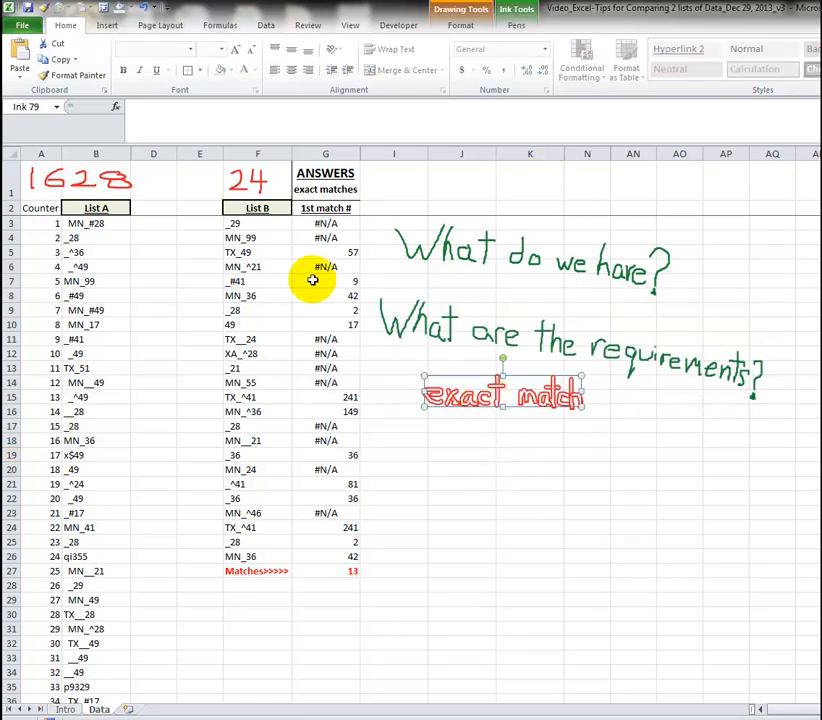
- Examine the first List B entry in F3 and each argument of the MATCH formula in G3, leaving both unchanged
{"action": "left_click", "coordinate": [233, 220]}
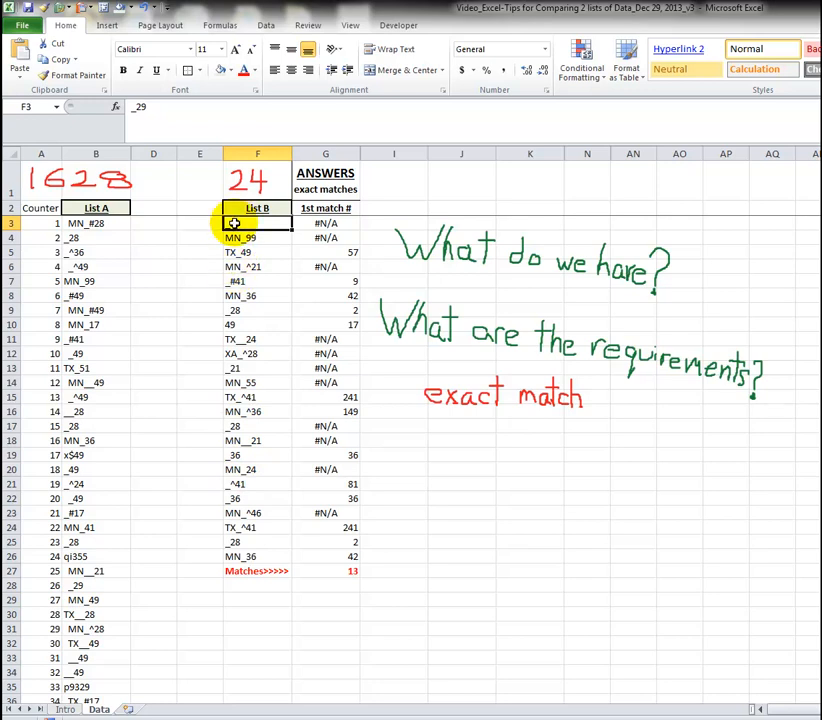
{"action": "double_click", "coordinate": [141, 110]}
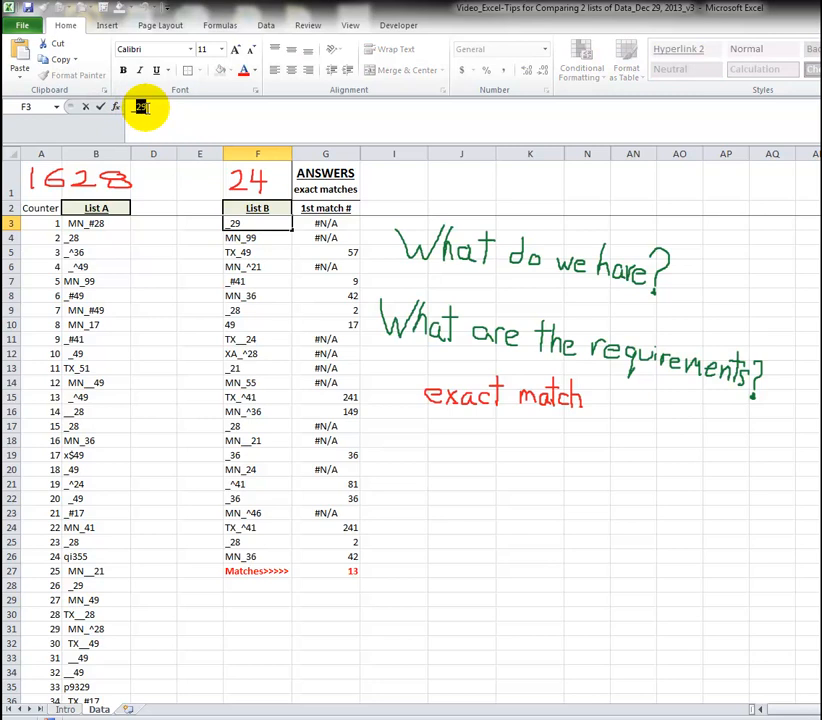
{"action": "key", "text": "Escape"}
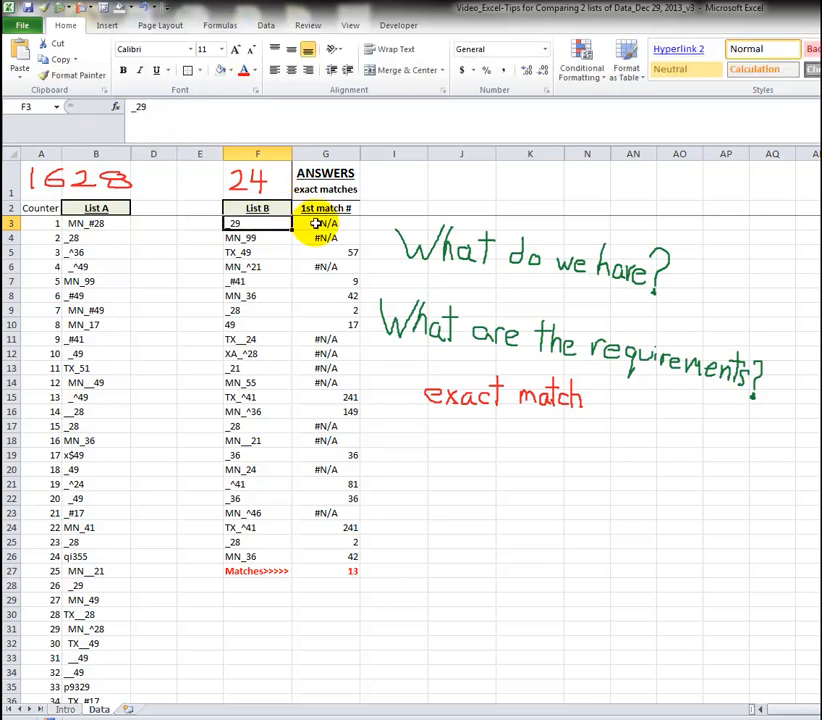
{"action": "left_click", "coordinate": [316, 223]}
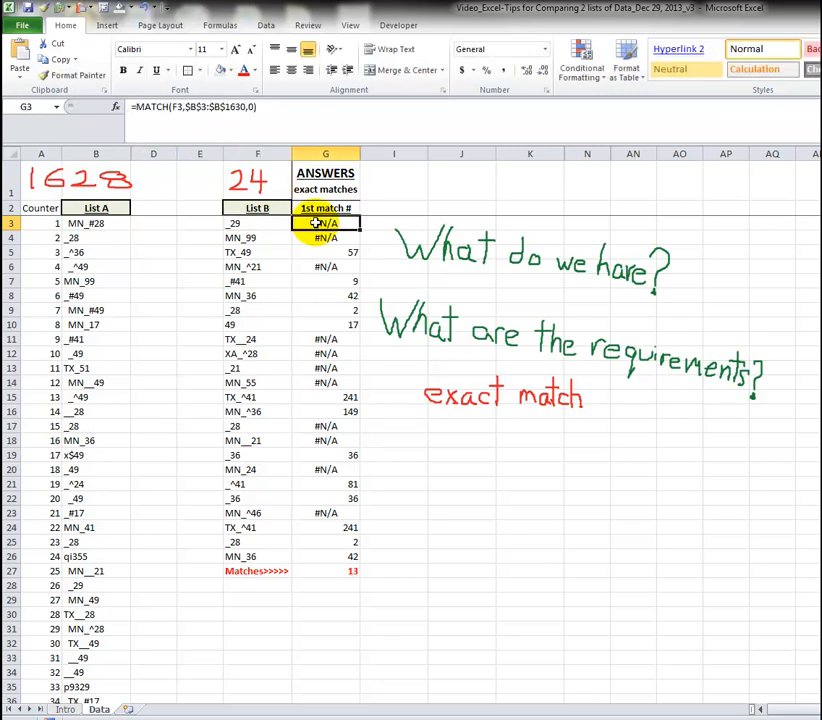
{"action": "left_click", "coordinate": [178, 106]}
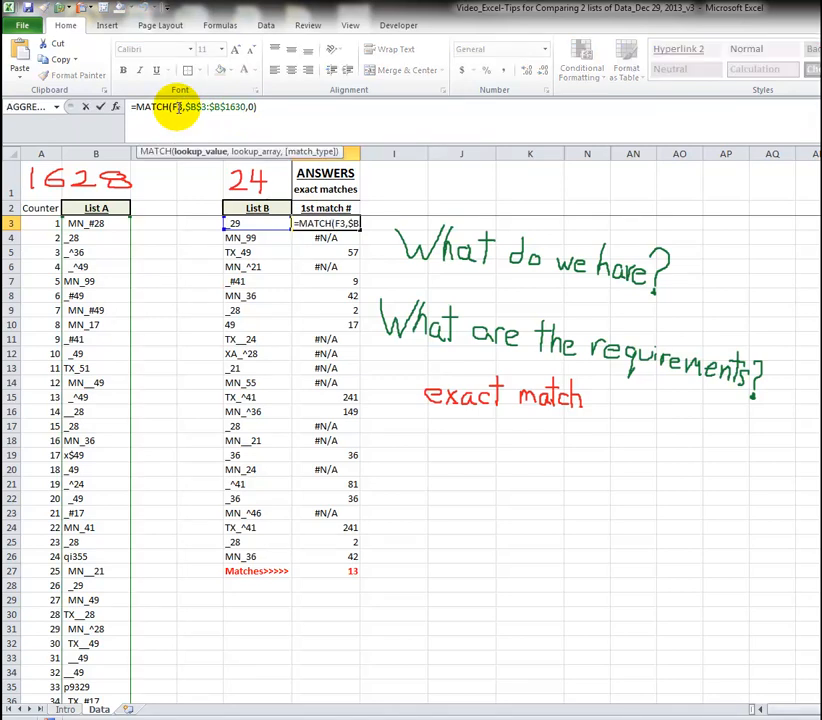
{"action": "left_click", "coordinate": [193, 153]}
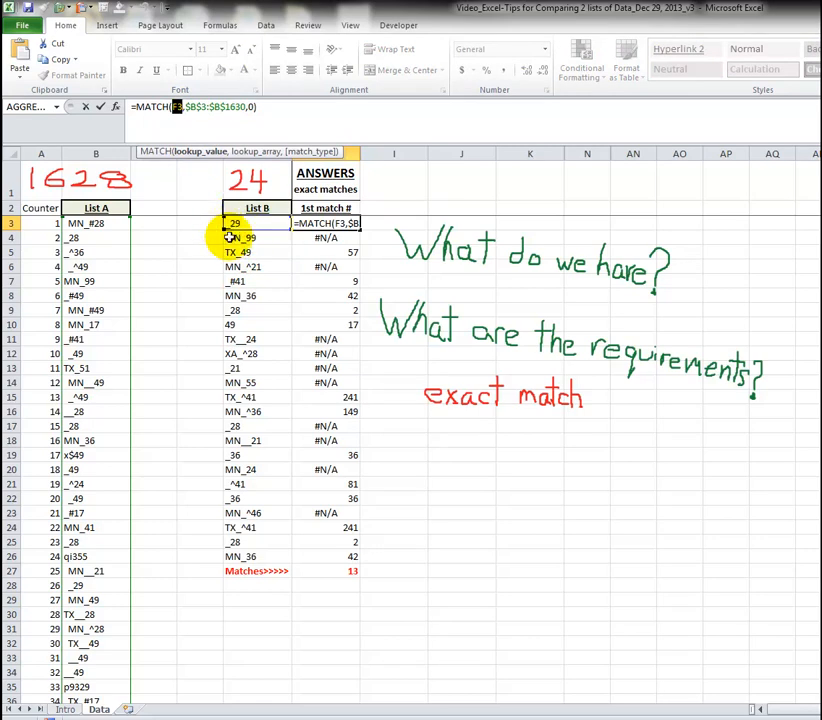
{"action": "left_click", "coordinate": [224, 108]}
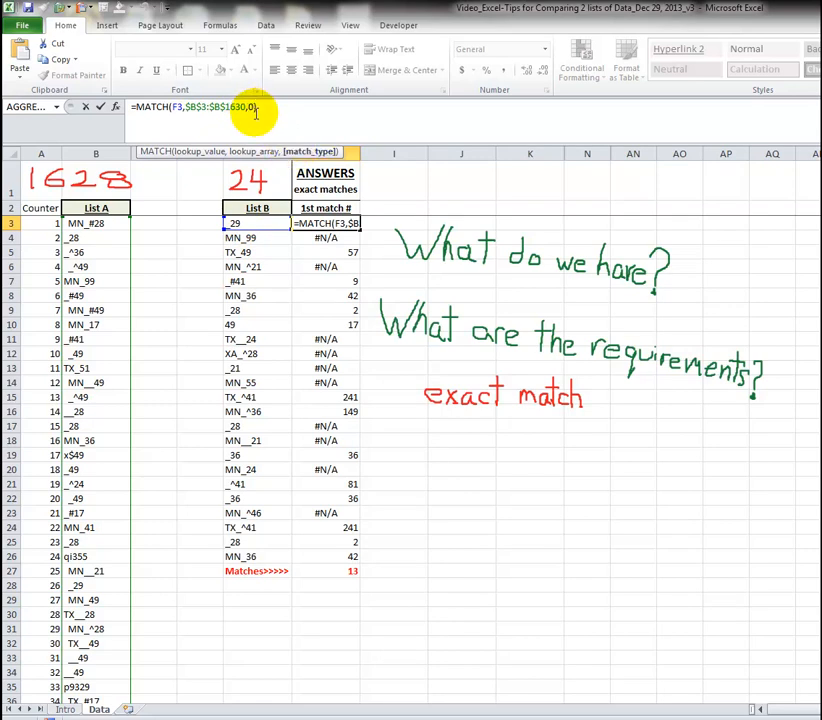
{"action": "key", "text": "ctrl+Return"}
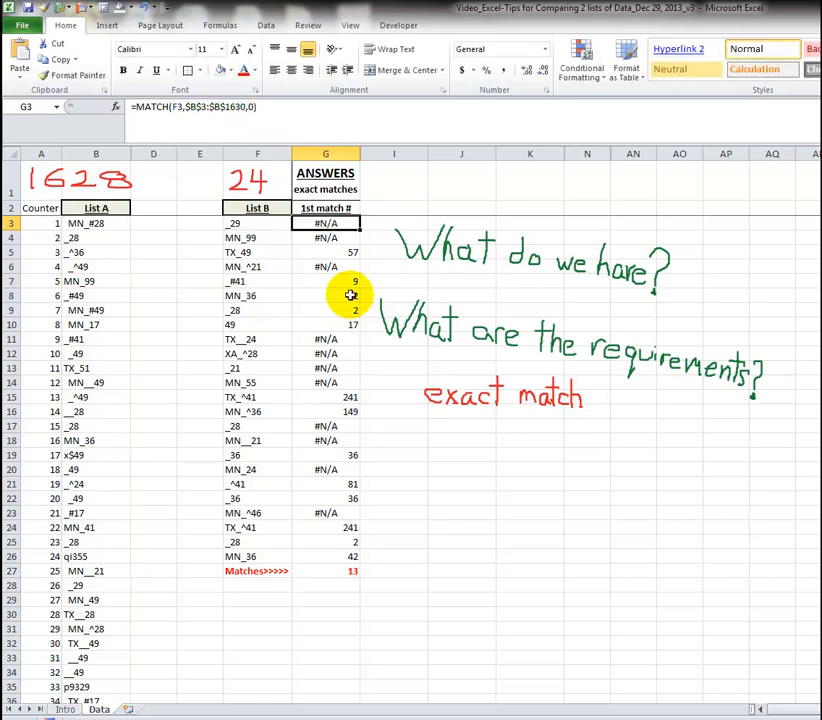
- Review the MATCH formulas in G4 through G11 and the COUNTIF formula that totals the matches in G27
{"action": "left_click", "coordinate": [320, 238]}
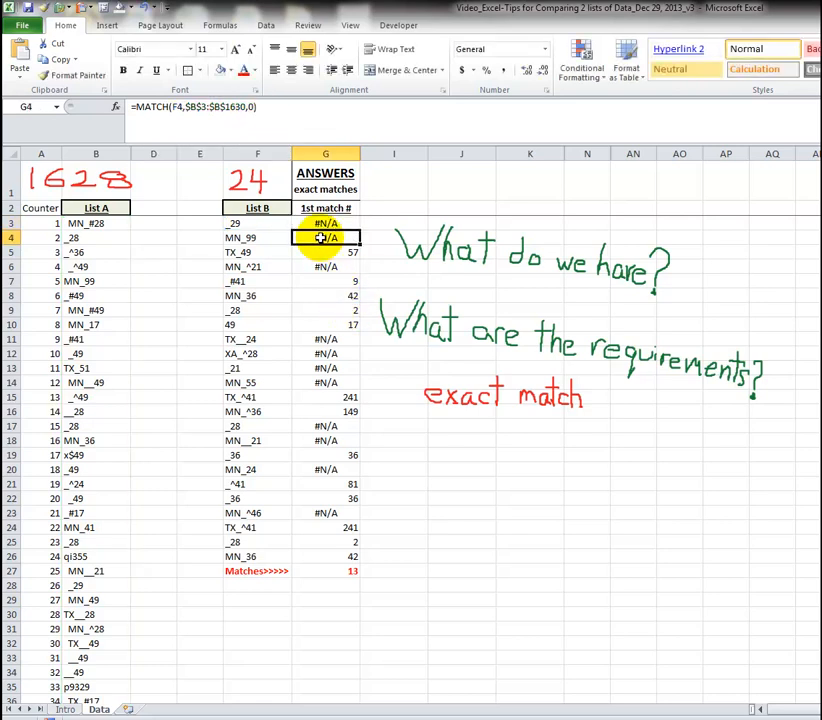
{"action": "key", "text": "Down"}
{"action": "key", "text": "Down"}
{"action": "key", "text": "Down"}
{"action": "key", "text": "Down"}
{"action": "key", "text": "Down"}
{"action": "key", "text": "Down"}
{"action": "key", "text": "Down"}
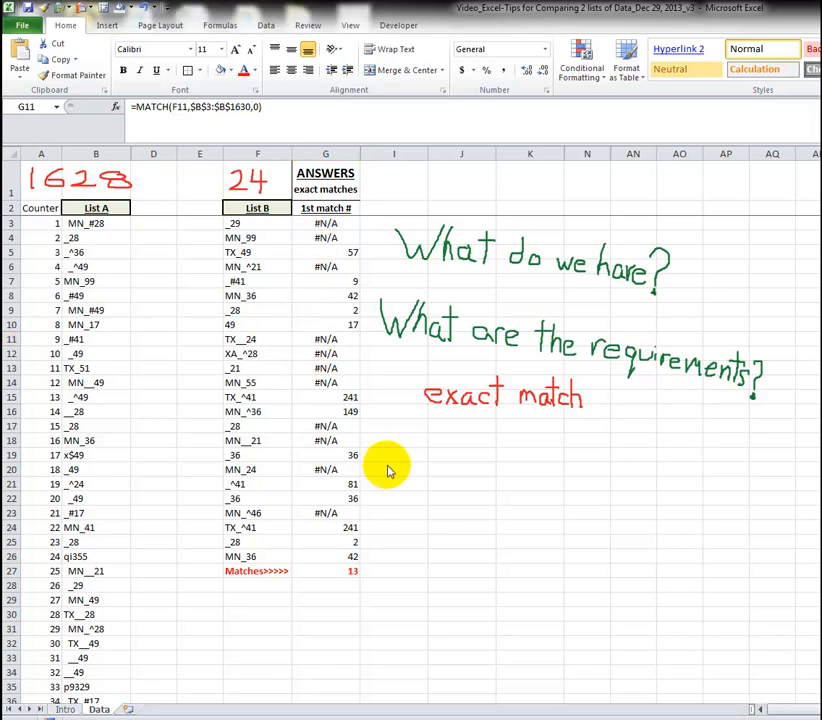
{"action": "left_click", "coordinate": [349, 575]}
{"action": "left_click", "coordinate": [349, 573]}
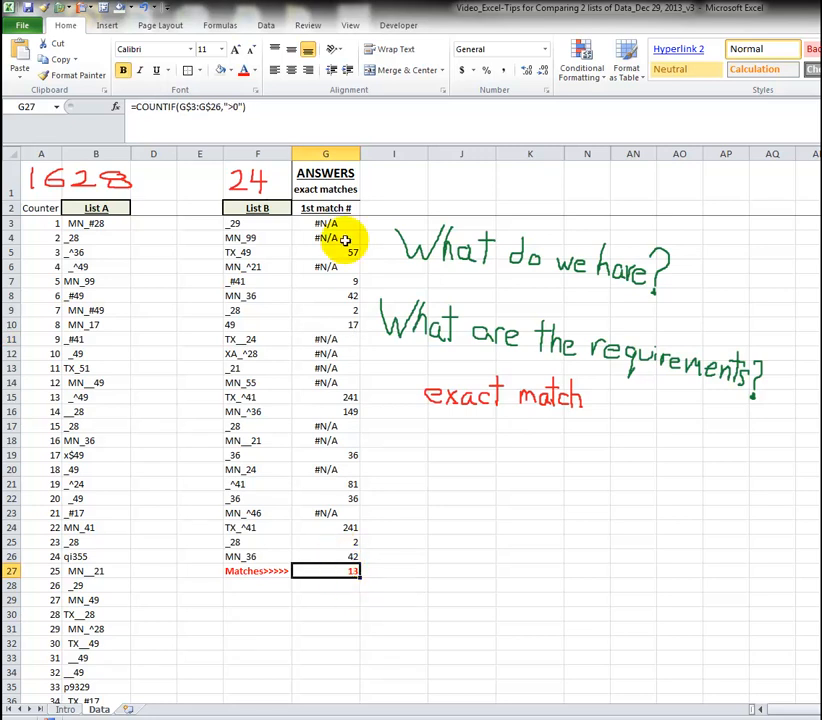
- Check the match formulas in G26 and G25, and compare the List B entry in F25 with List A cell B4
{"action": "left_click", "coordinate": [333, 554]}
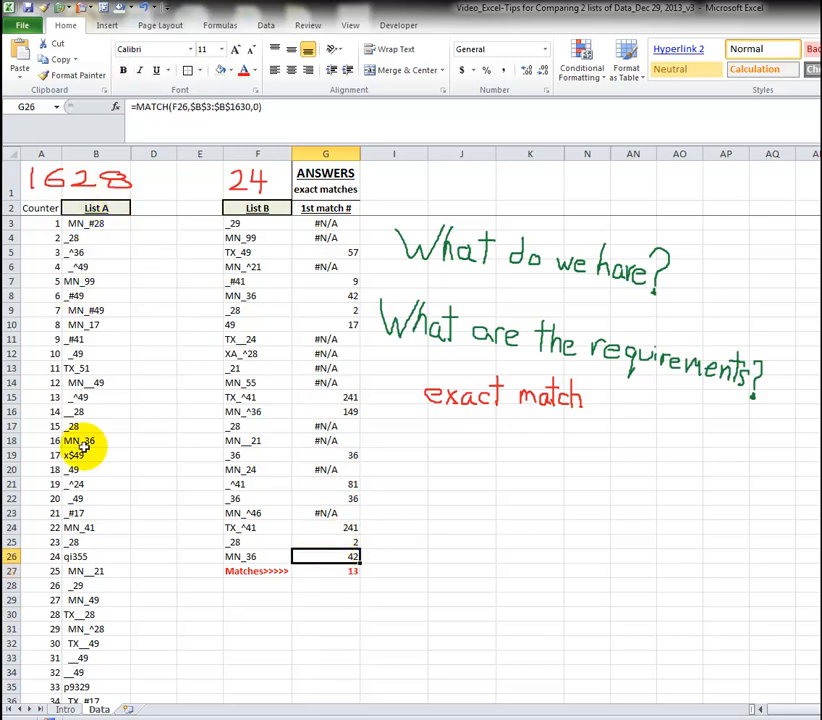
{"action": "left_click", "coordinate": [351, 541]}
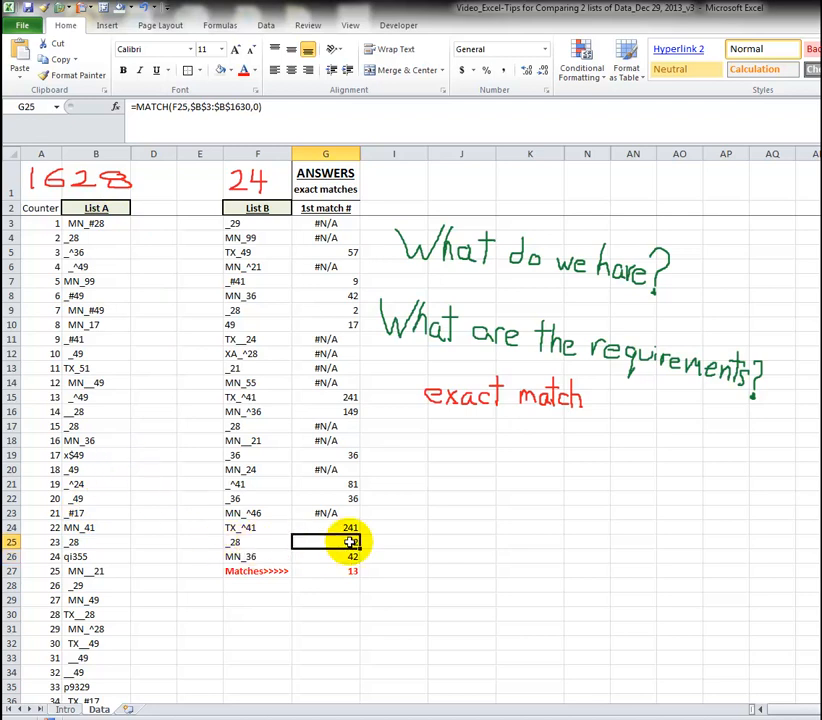
{"action": "left_click", "coordinate": [264, 542]}
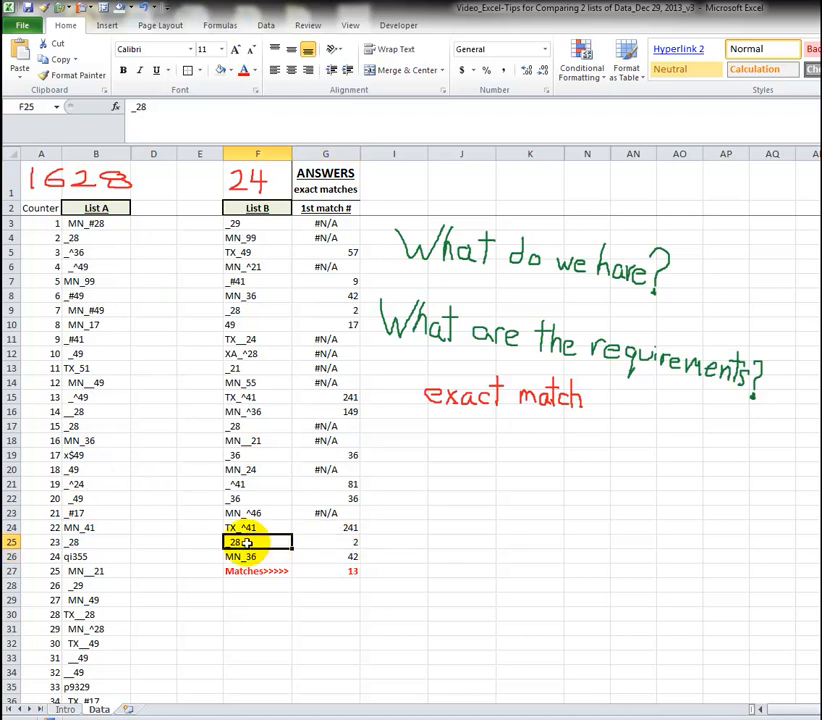
{"action": "left_click", "coordinate": [79, 236]}
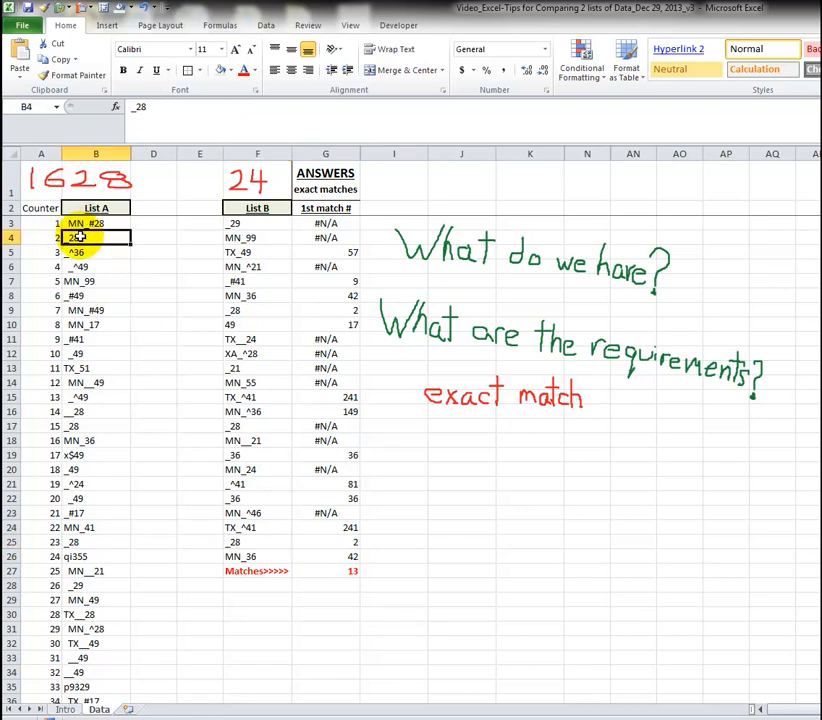
{"action": "left_click", "coordinate": [262, 540]}
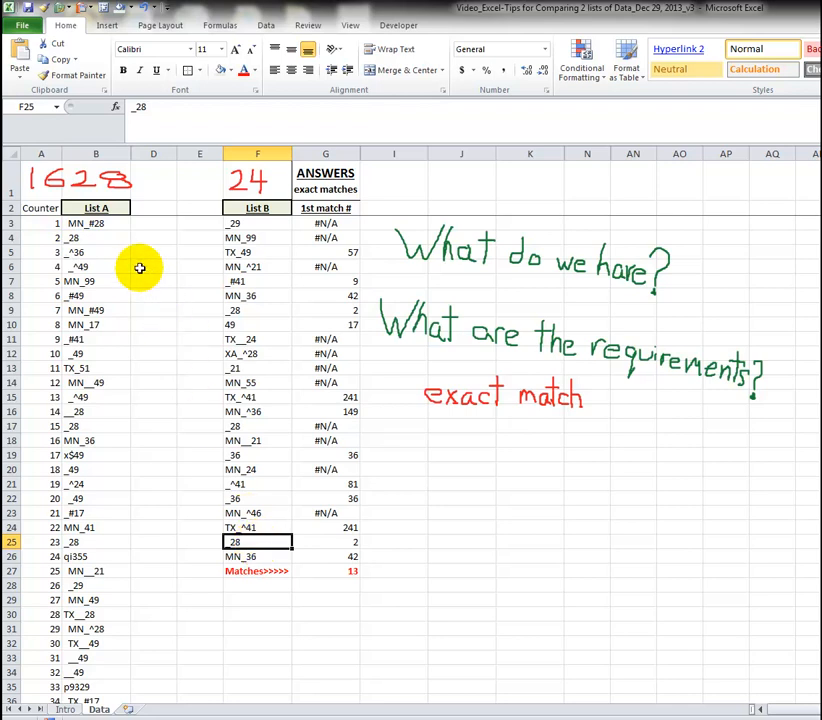
{"action": "left_click", "coordinate": [96, 238]}
{"action": "left_click", "coordinate": [338, 542]}
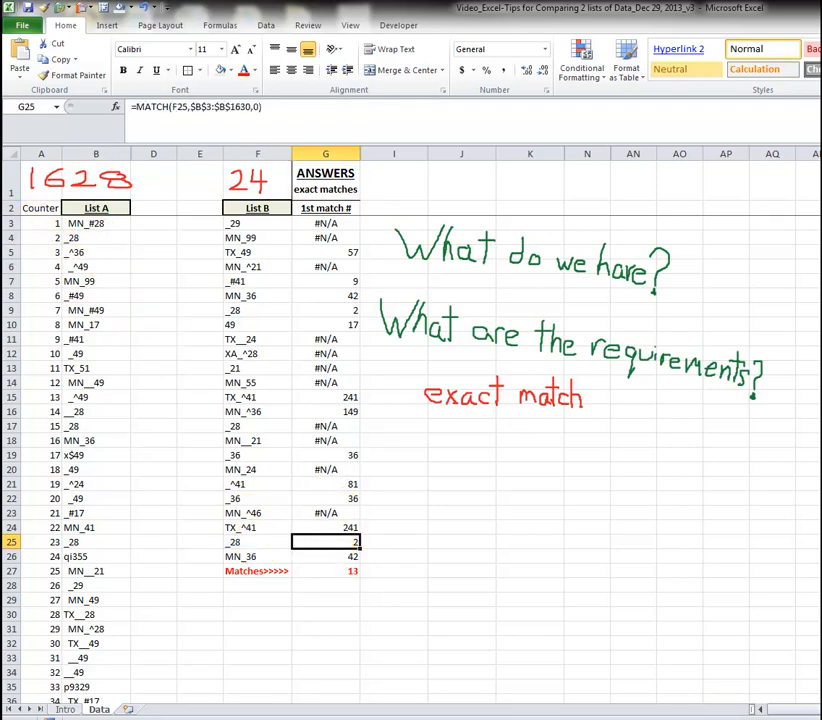
- Inspect the #N/A answers in G3 and G4 along with the List B entry in F3
{"action": "left_click", "coordinate": [325, 223]}
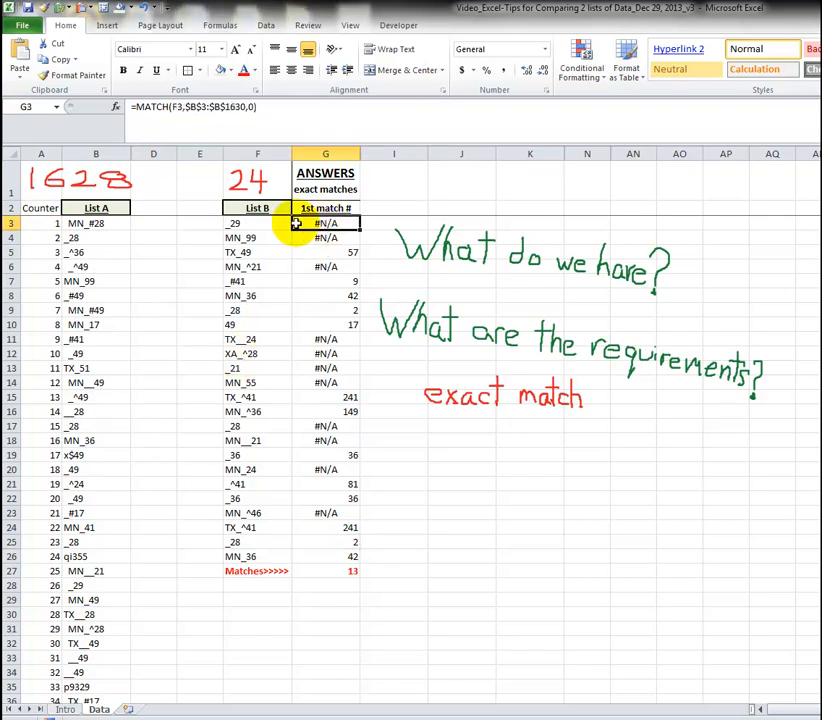
{"action": "left_click", "coordinate": [257, 224]}
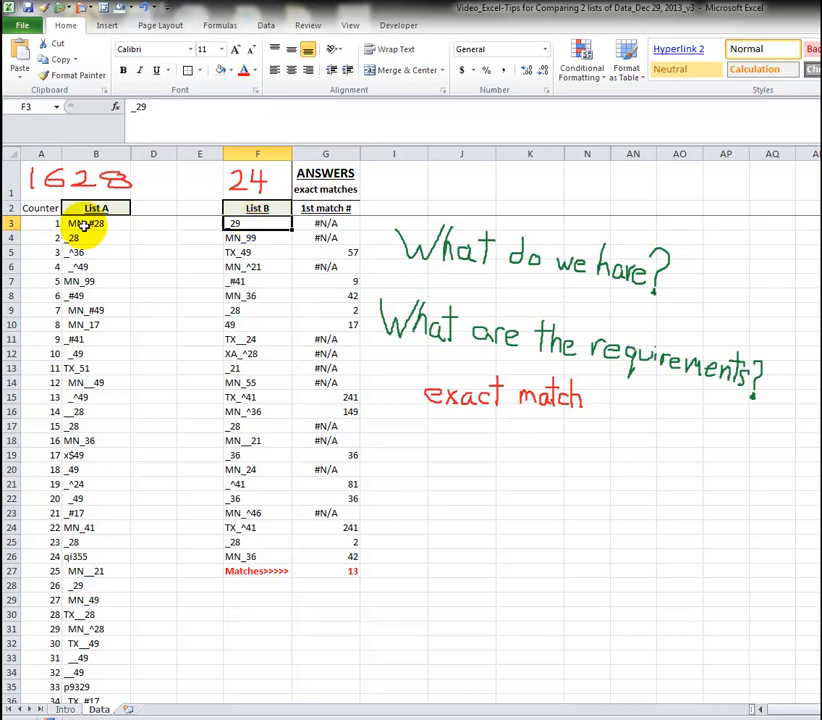
{"action": "left_click", "coordinate": [326, 239]}
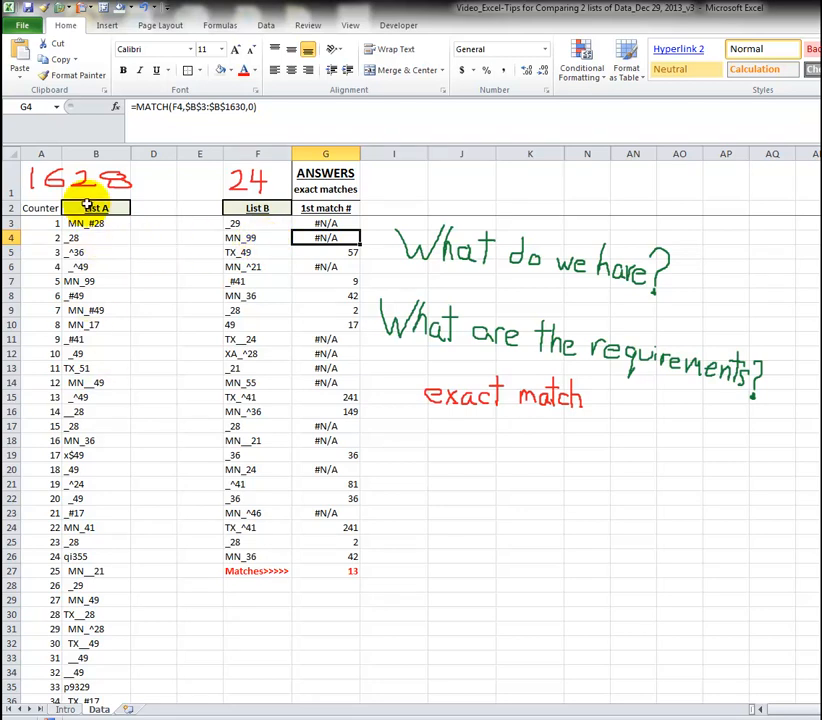
- Place the grouped circles and arrows over the two lists, linking four List B entries to their List A counterparts
{"action": "left_click", "coordinate": [503, 397]}
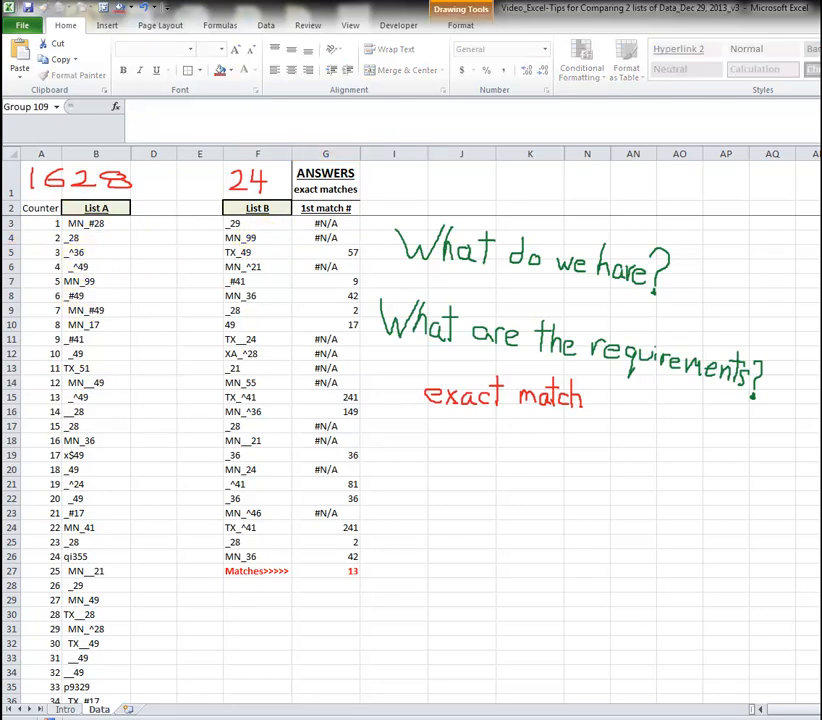
{"action": "left_click_drag", "start_coordinate": [818, 390], "coordinate": [231, 217]}
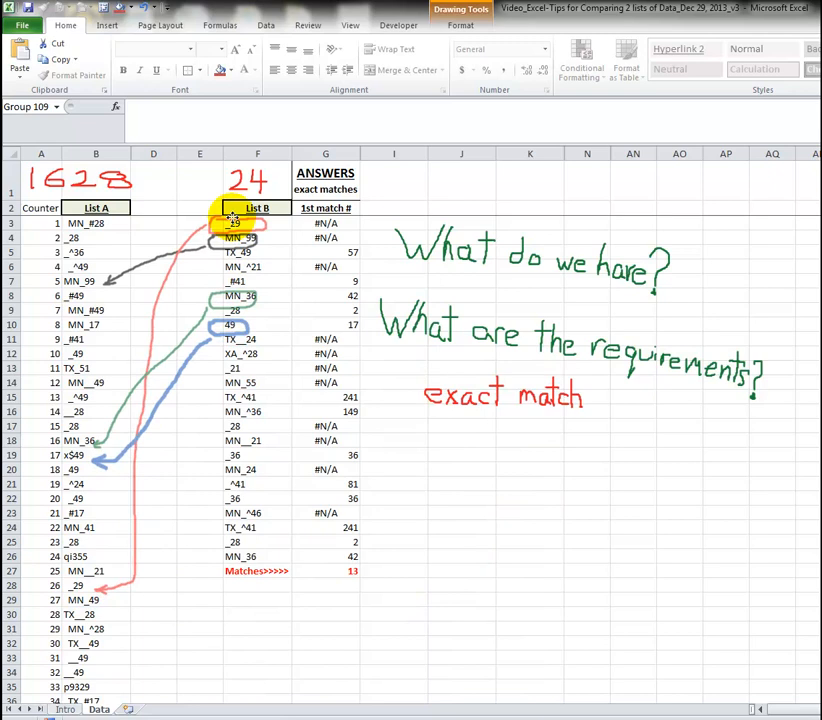
- Nudge the grouped circles and arrows so they line up with the linked List B and List A entries
{"action": "left_click_drag", "start_coordinate": [231, 217], "coordinate": [230, 214]}
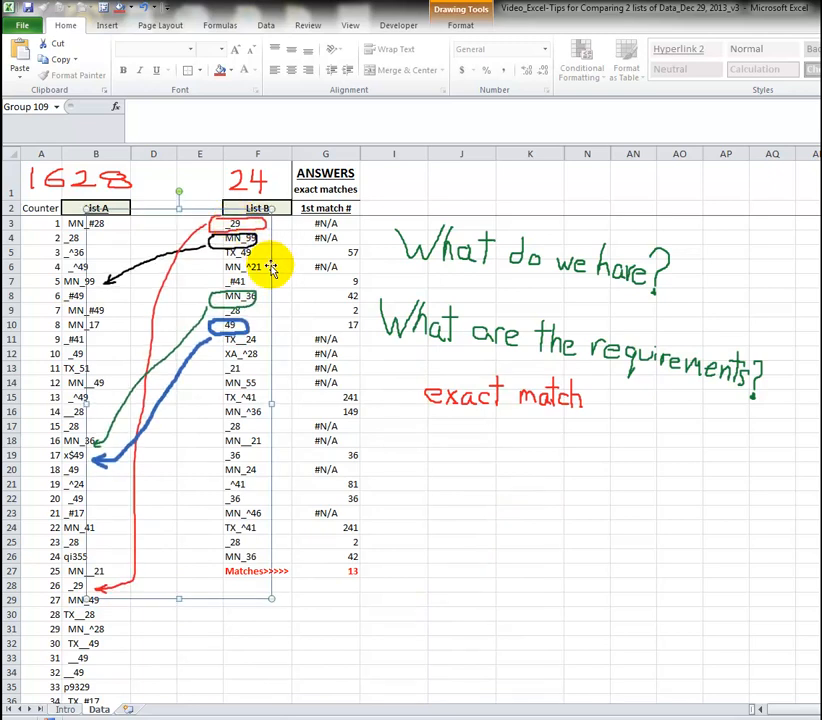
{"action": "left_click", "coordinate": [530, 599]}
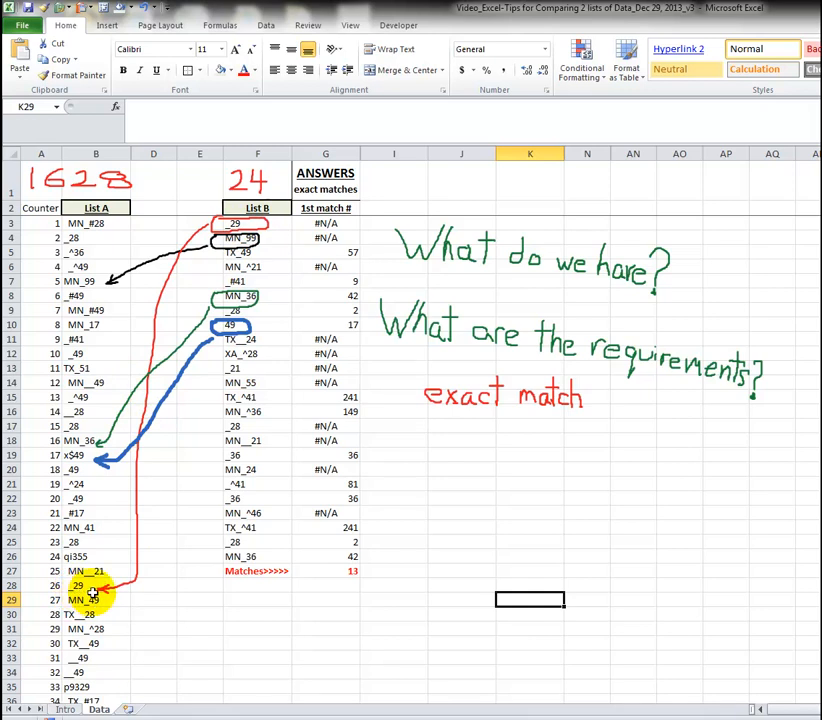
{"action": "left_click", "coordinate": [258, 248]}
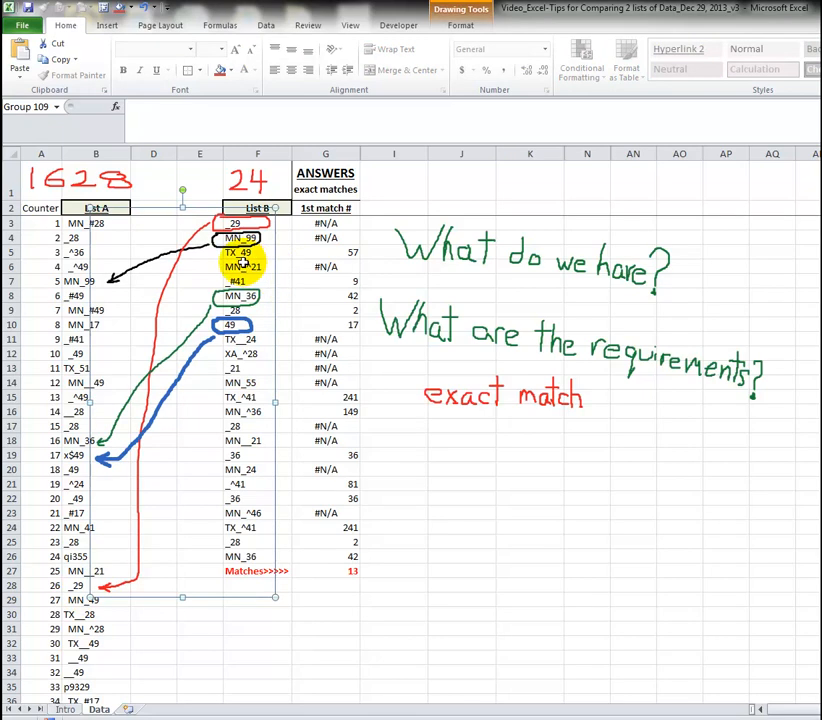
{"action": "left_click", "coordinate": [394, 207]}
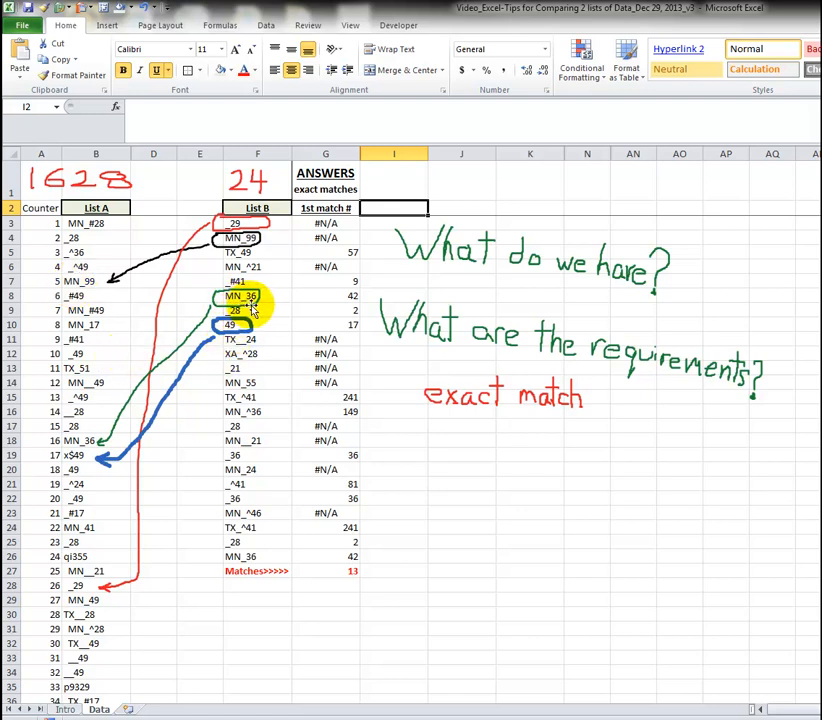
- Inspect the MATCH formula in G8 and compare the List B entry in F8 with List A cells B44 and B18
{"action": "left_click", "coordinate": [346, 295]}
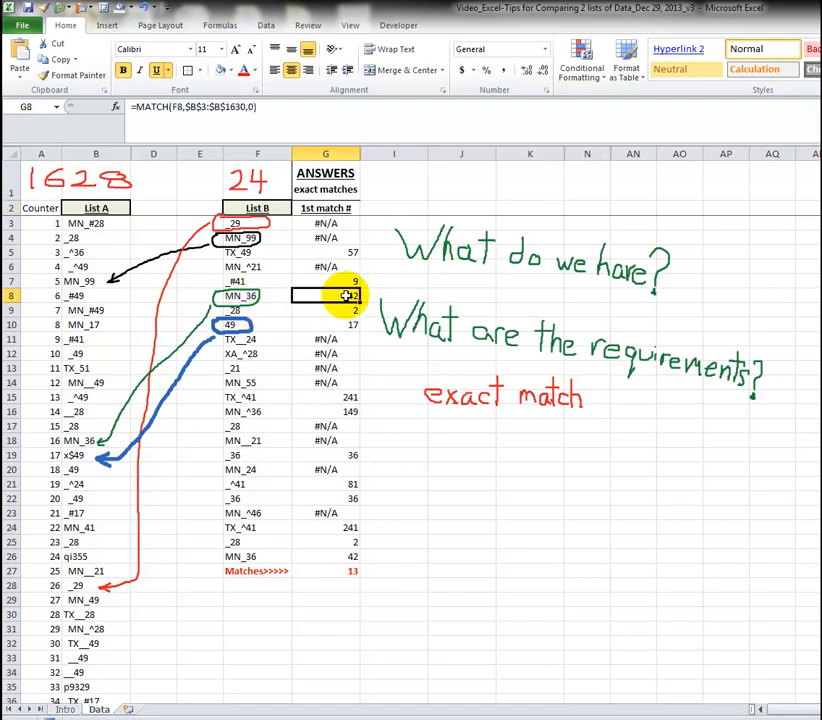
{"action": "left_click", "coordinate": [271, 296]}
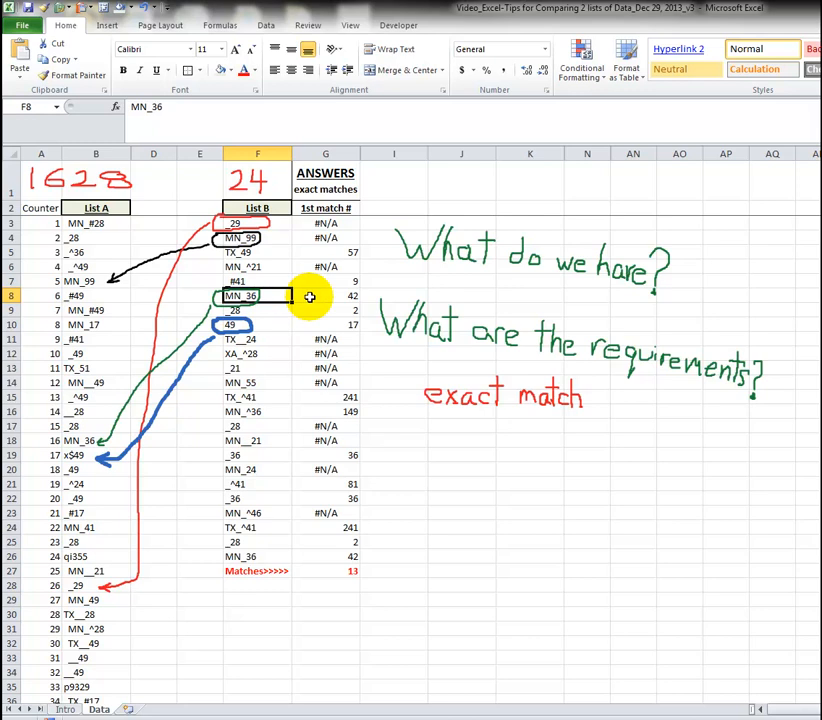
{"action": "left_click", "coordinate": [312, 296]}
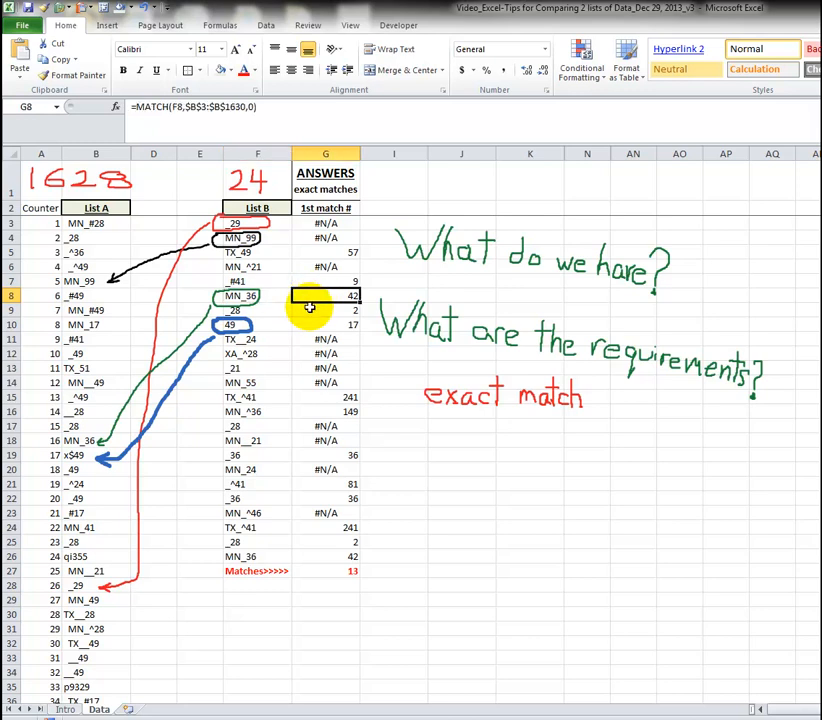
{"action": "scroll", "coordinate": [80, 505], "scroll_direction": "down", "scroll_amount": 5}
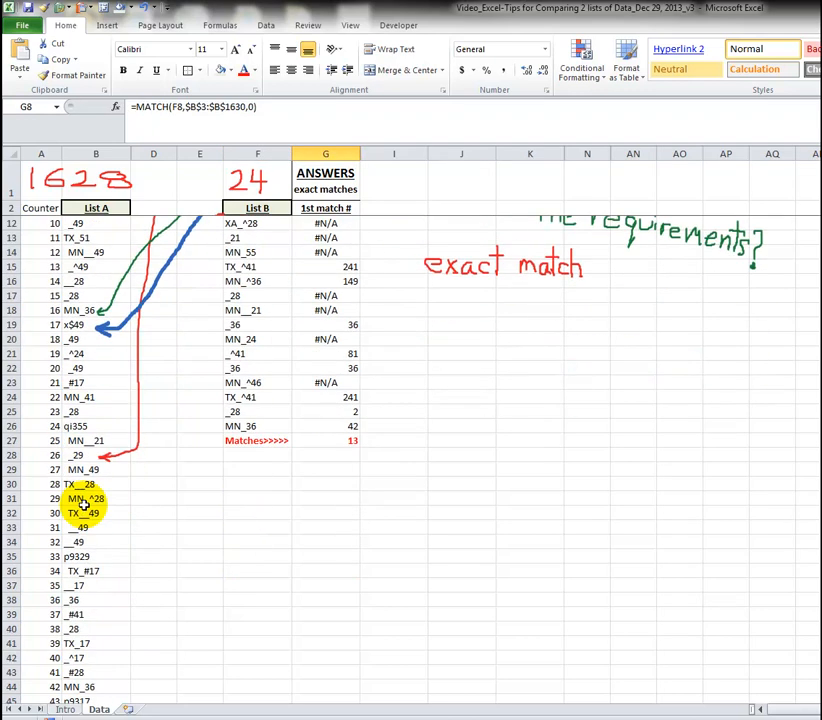
{"action": "left_click", "coordinate": [80, 599]}
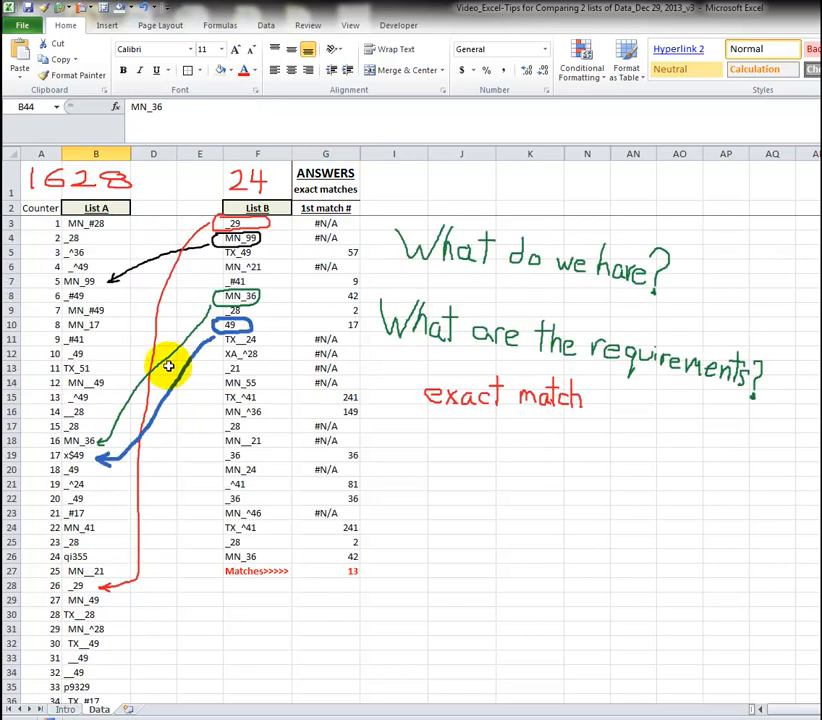
{"action": "left_click", "coordinate": [81, 438]}
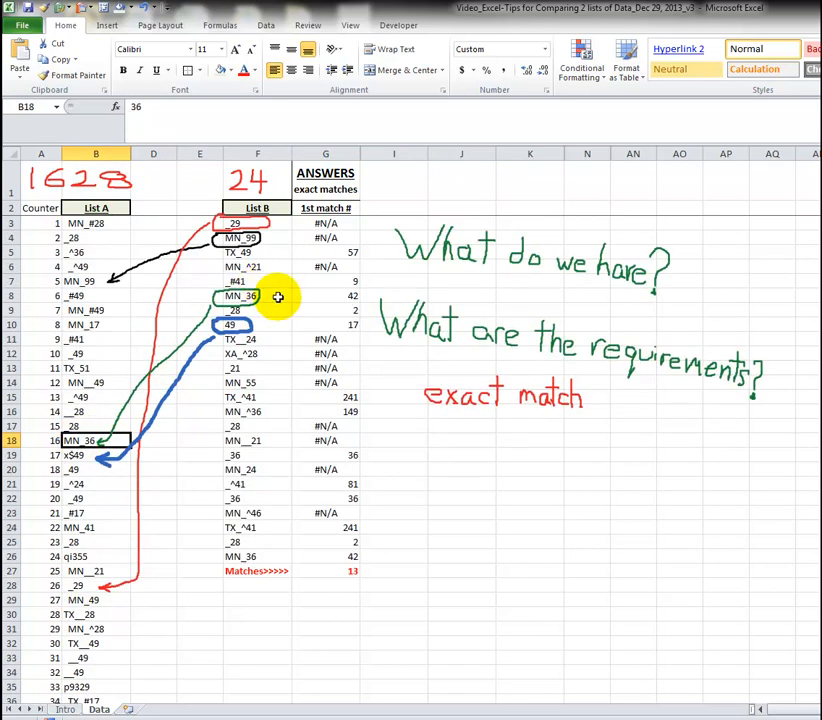
{"action": "left_click", "coordinate": [197, 456]}
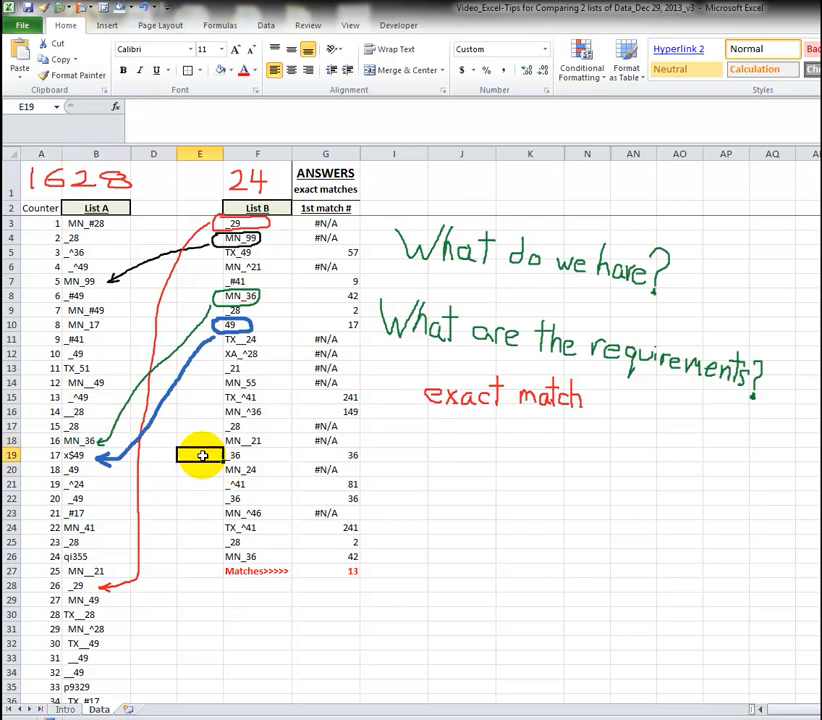
- Compare the List B entry in F10 and its MATCH formula in G10 with the underlying value of List A cell B19
{"action": "left_click", "coordinate": [262, 326]}
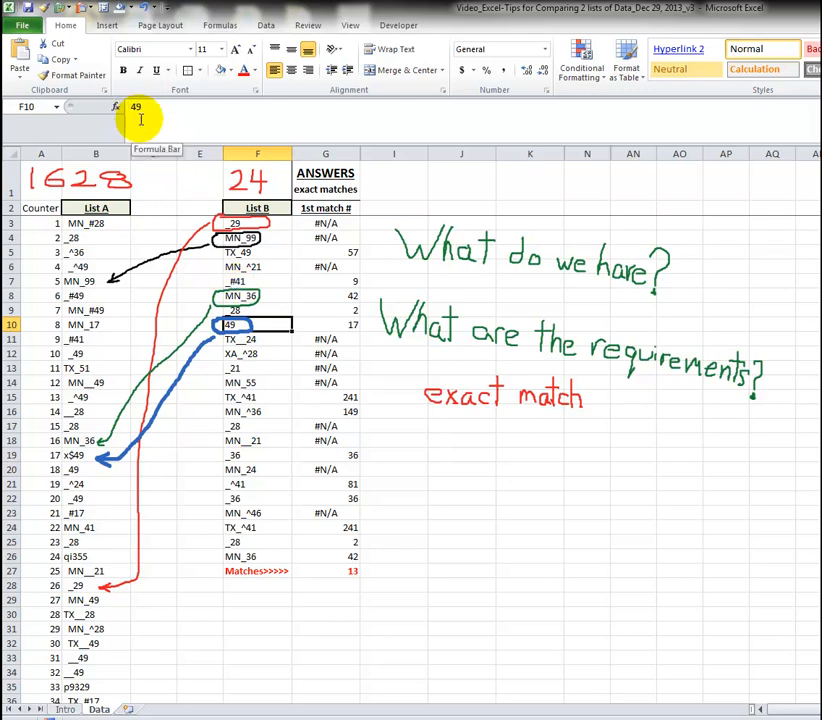
{"action": "left_click", "coordinate": [331, 325]}
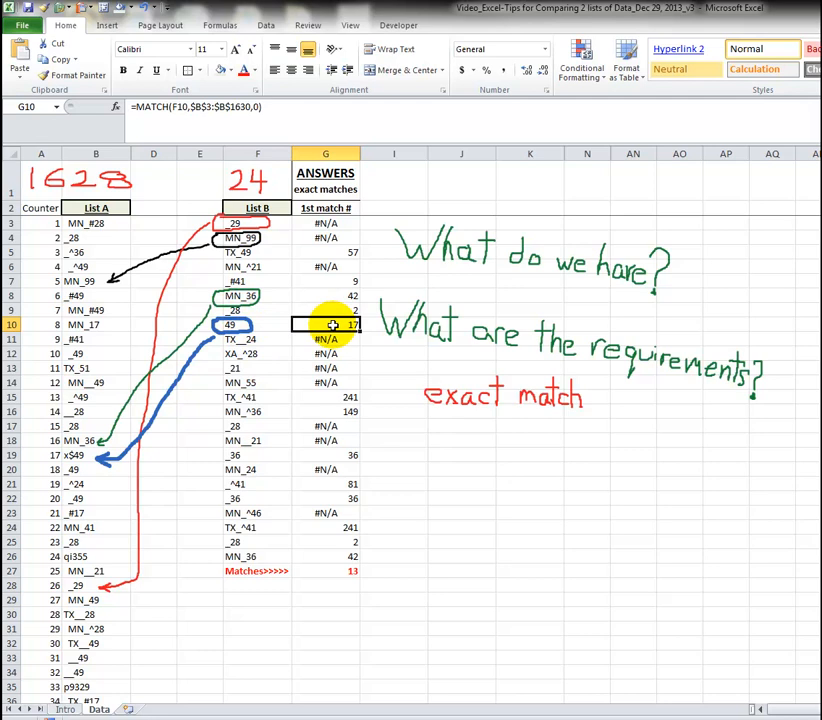
{"action": "left_click", "coordinate": [86, 457]}
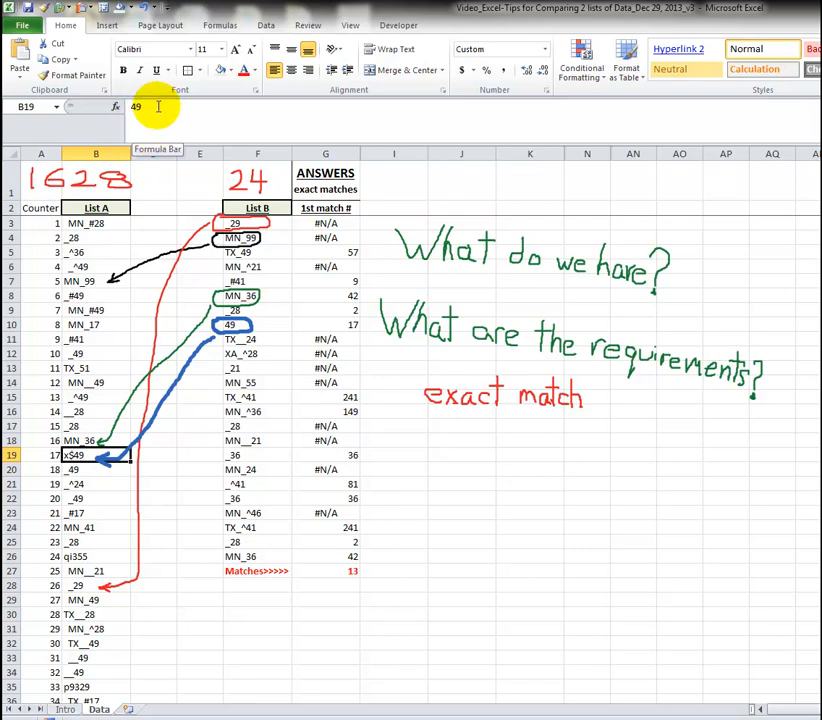
{"action": "left_click", "coordinate": [158, 107]}
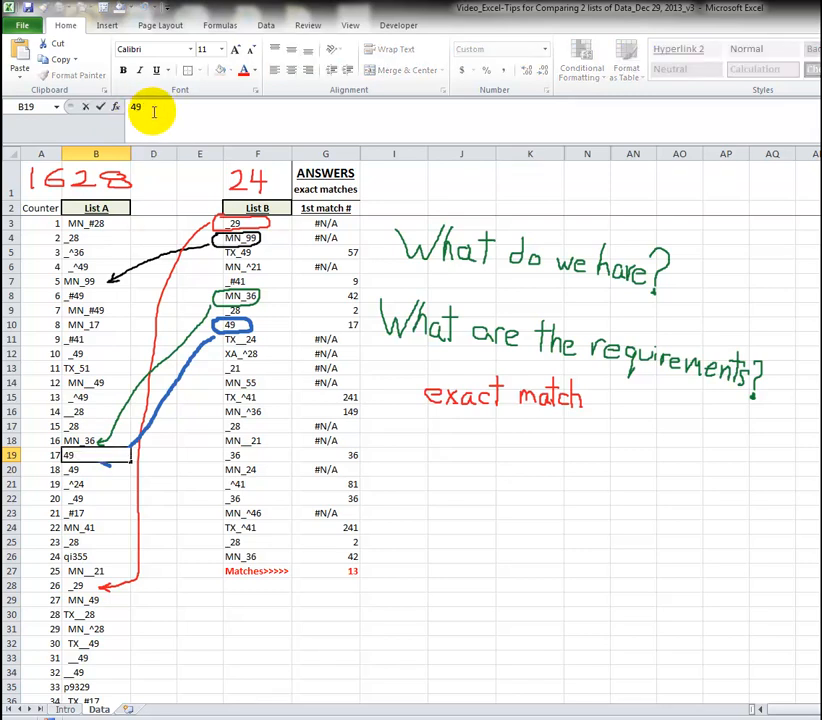
{"action": "key", "text": "Escape"}
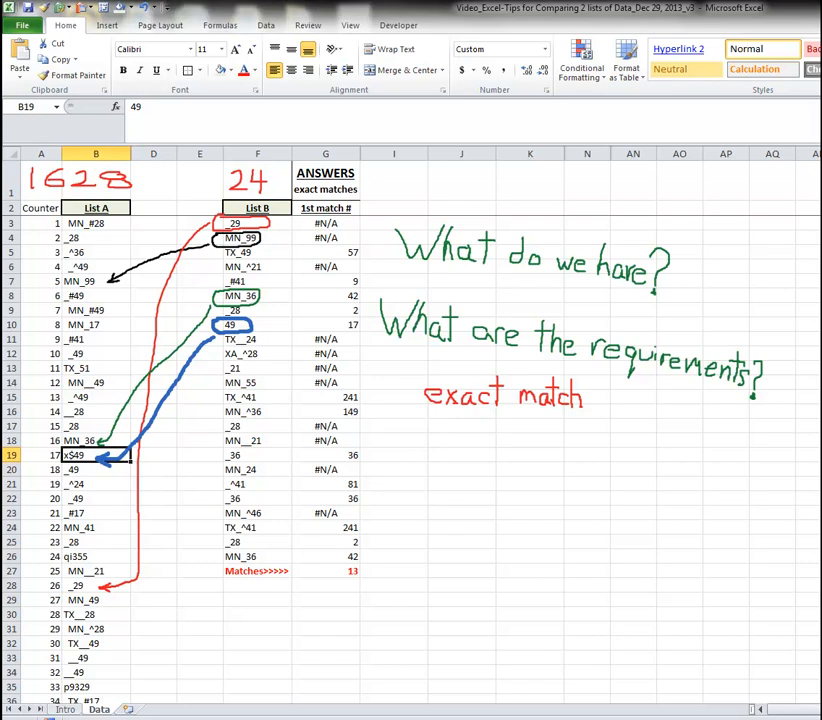
- Place the handwritten "alignment" note below "exact match" and remove the left alignment from List B cells F3:F26
{"action": "mouse_move", "coordinate": [818, 640]}
{"action": "left_mouse_down"}
{"action": "mouse_move", "coordinate": [499, 480]}
{"action": "mouse_move", "coordinate": [505, 461]}
{"action": "mouse_move", "coordinate": [497, 451]}
{"action": "left_mouse_up"}
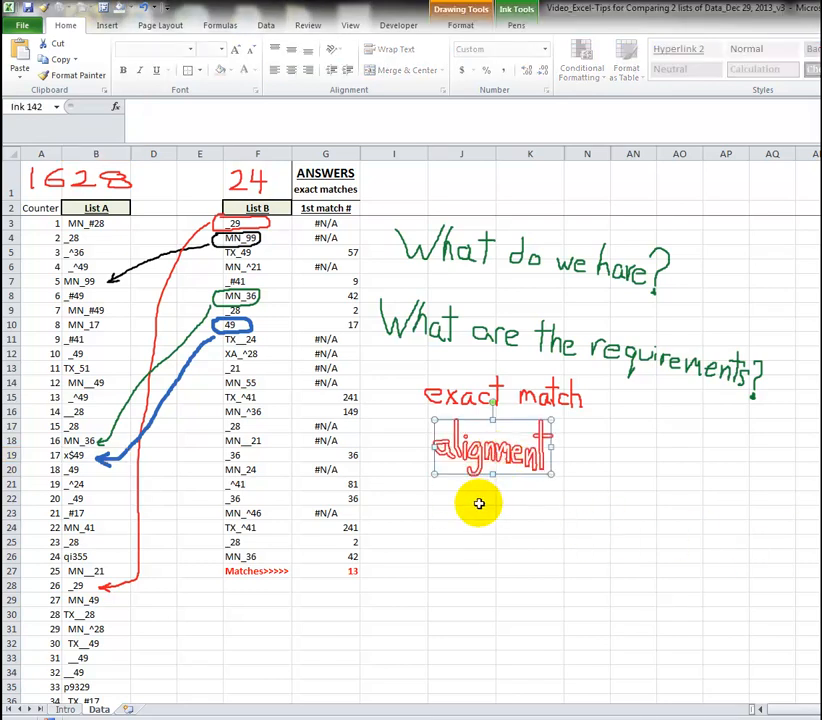
{"action": "left_click", "coordinate": [481, 500]}
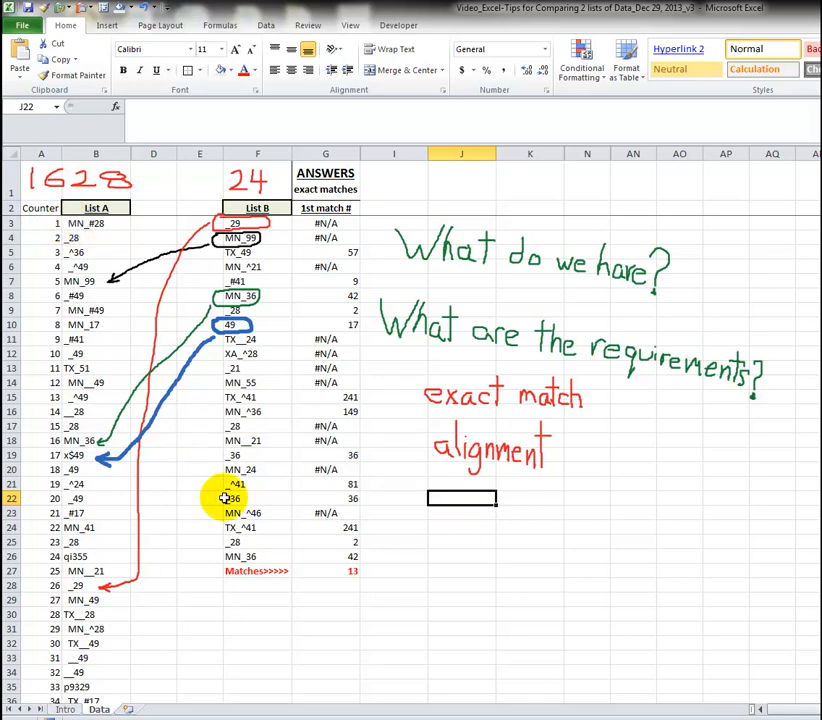
{"action": "left_click_drag", "start_coordinate": [255, 556], "coordinate": [251, 224]}
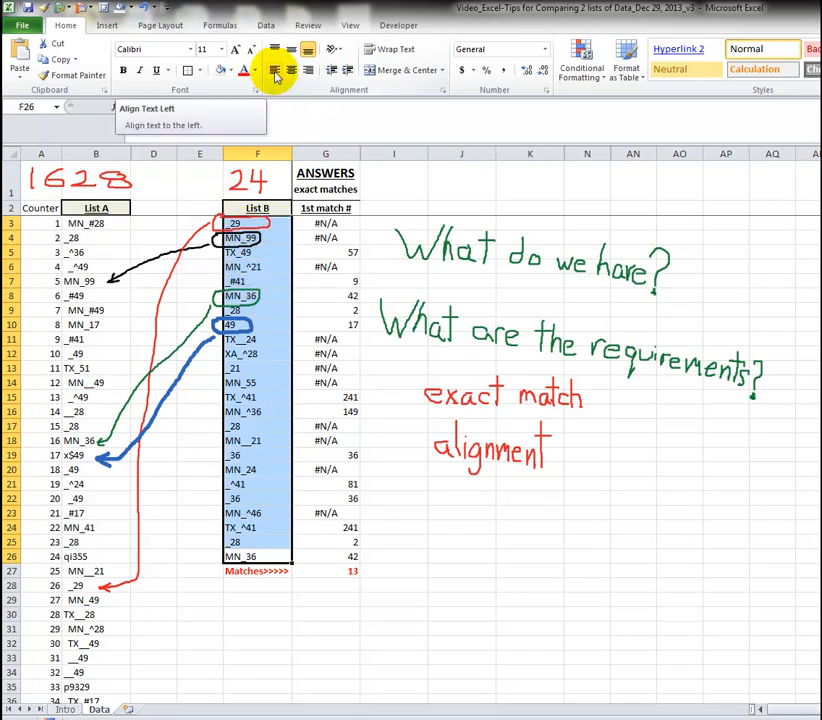
{"action": "left_click", "coordinate": [277, 73]}
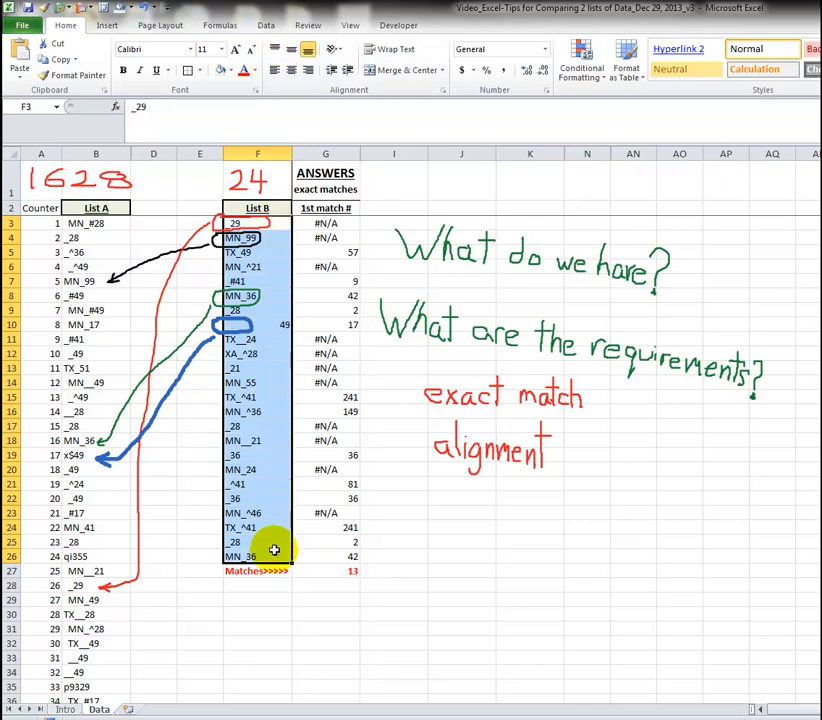
{"action": "left_click", "coordinate": [279, 327]}
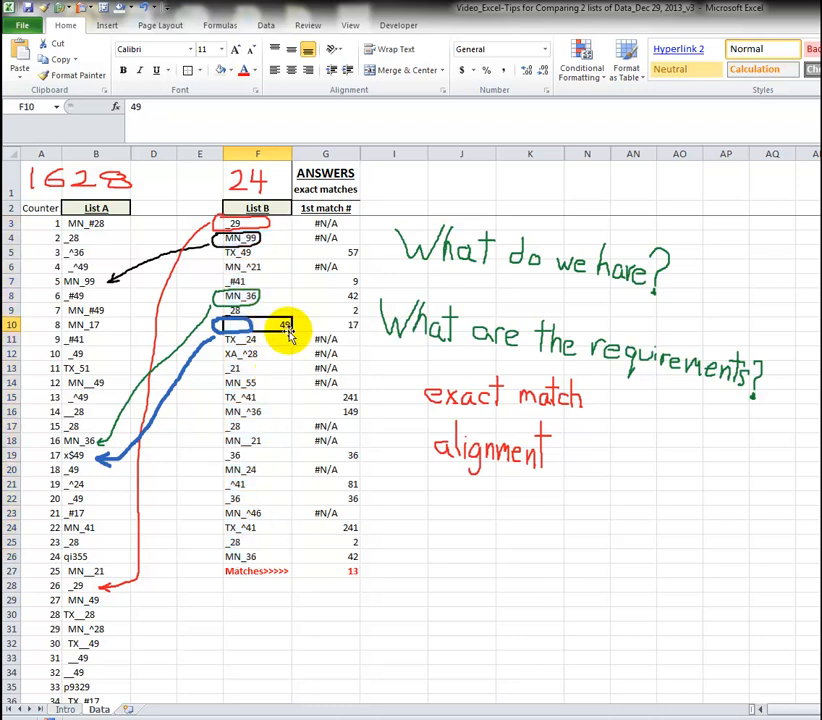
- Clear the horizontal alignment of all List A entries in B3:B1630 by applying centering and switching it off again
{"action": "left_click", "coordinate": [76, 224]}
{"action": "key", "text": "ctrl+shift+Down"}
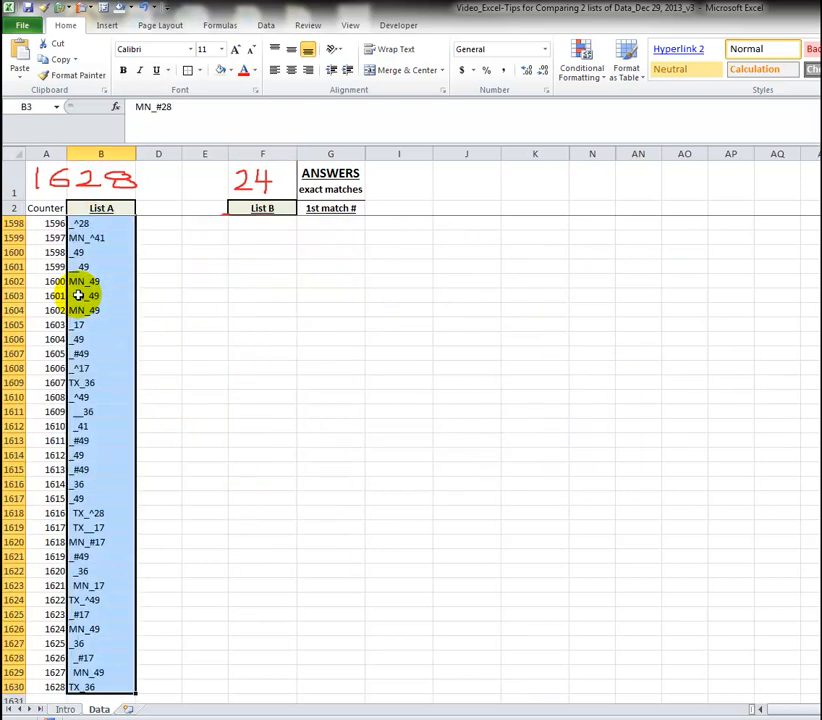
{"action": "left_click_drag", "start_coordinate": [820, 680], "coordinate": [820, 165]}
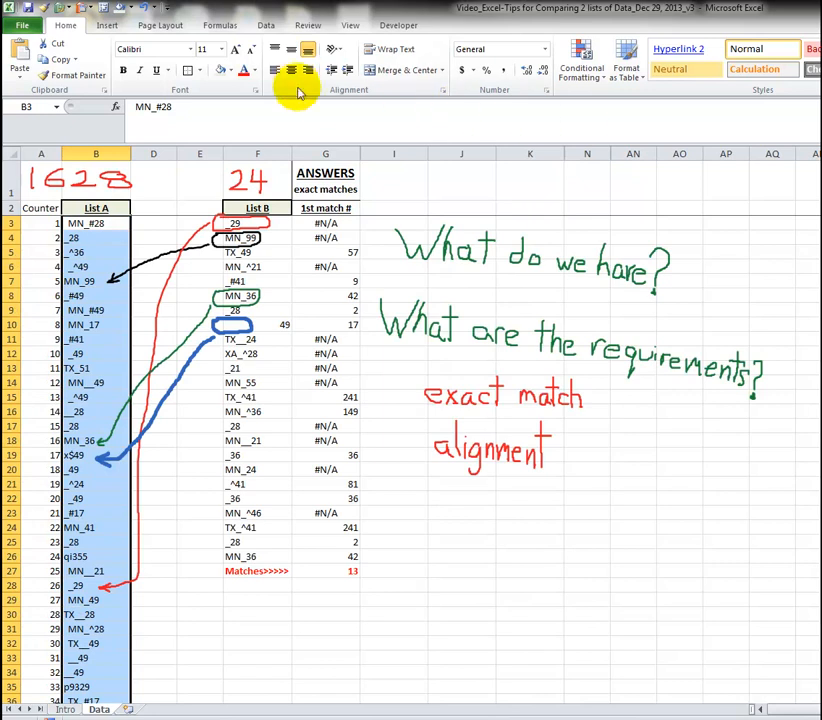
{"action": "left_click", "coordinate": [291, 73]}
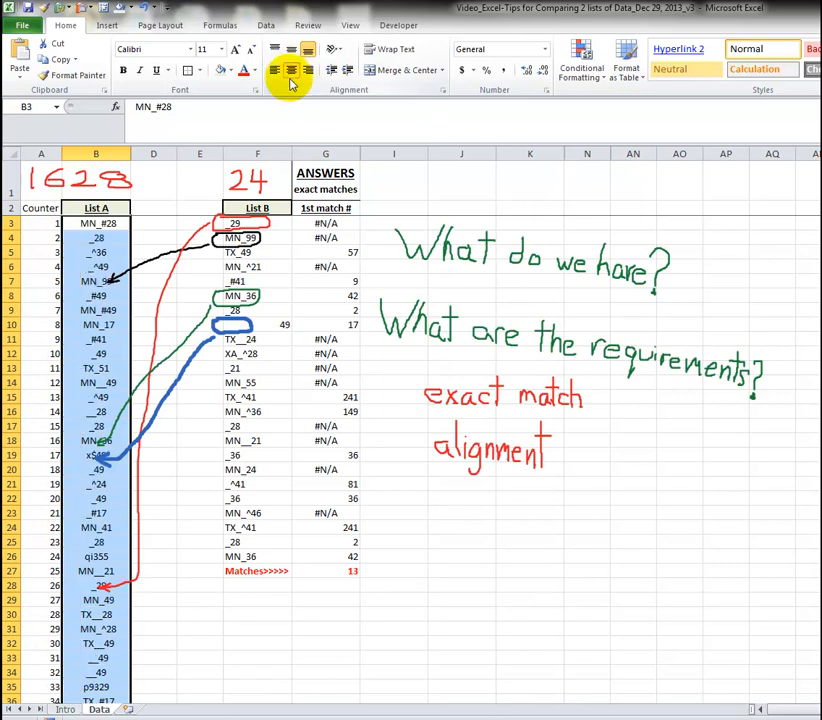
{"action": "left_click", "coordinate": [291, 73]}
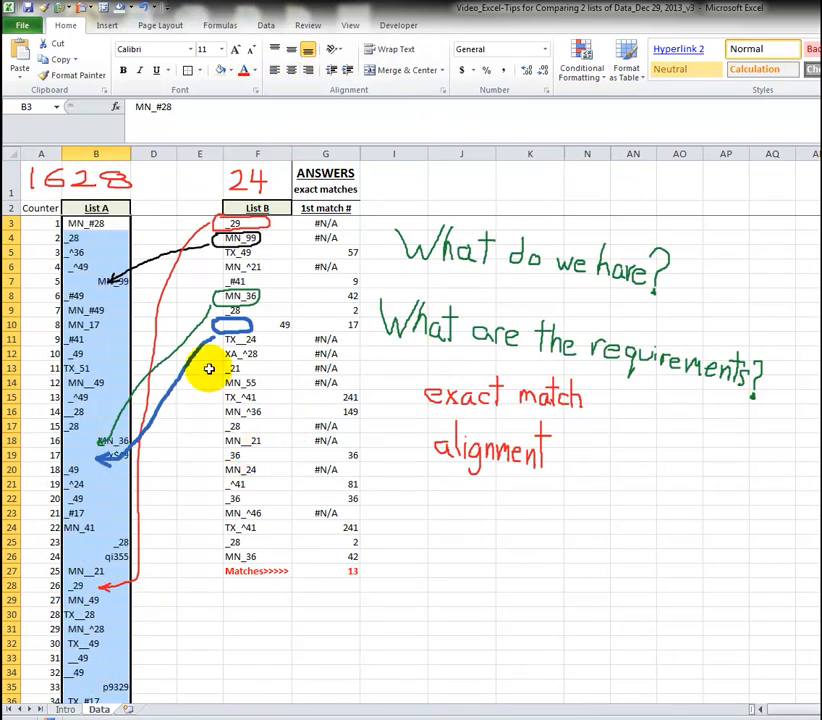
- Delete the grouped circles and arrows, and check cell F10 and the List A column for right-aligned entries
{"action": "left_click", "coordinate": [218, 333]}
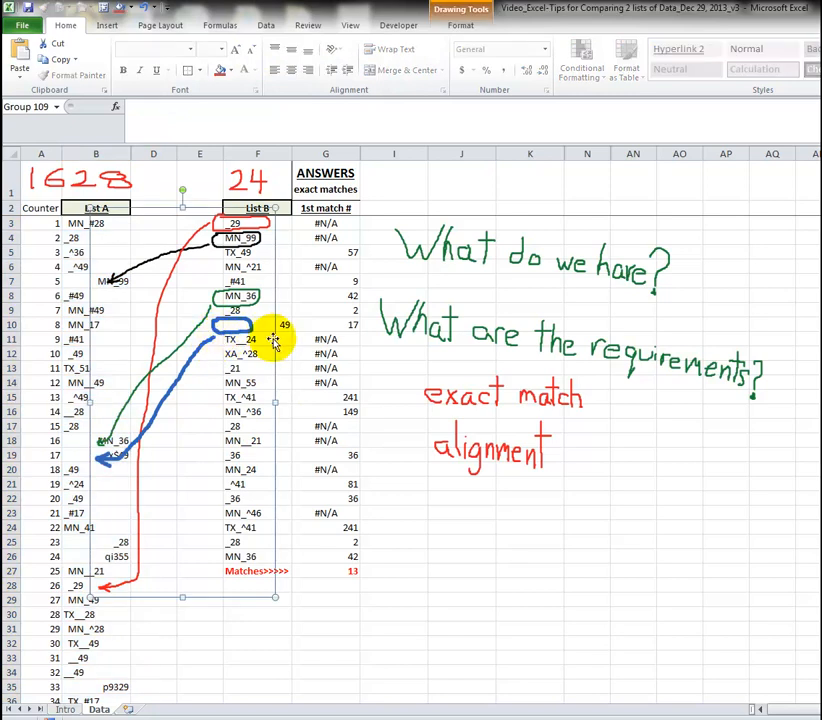
{"action": "key", "text": "Delete"}
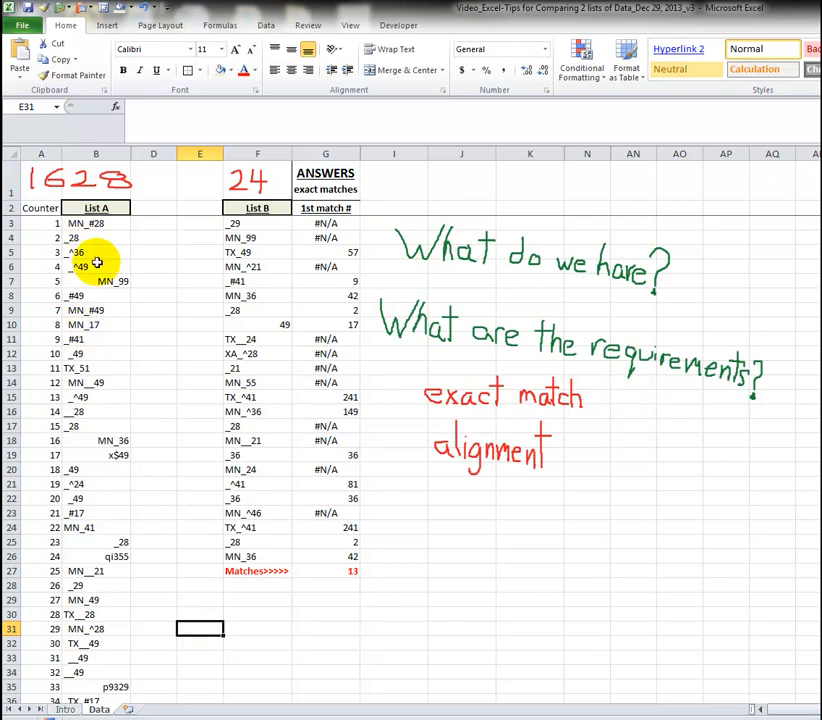
{"action": "left_click", "coordinate": [270, 323]}
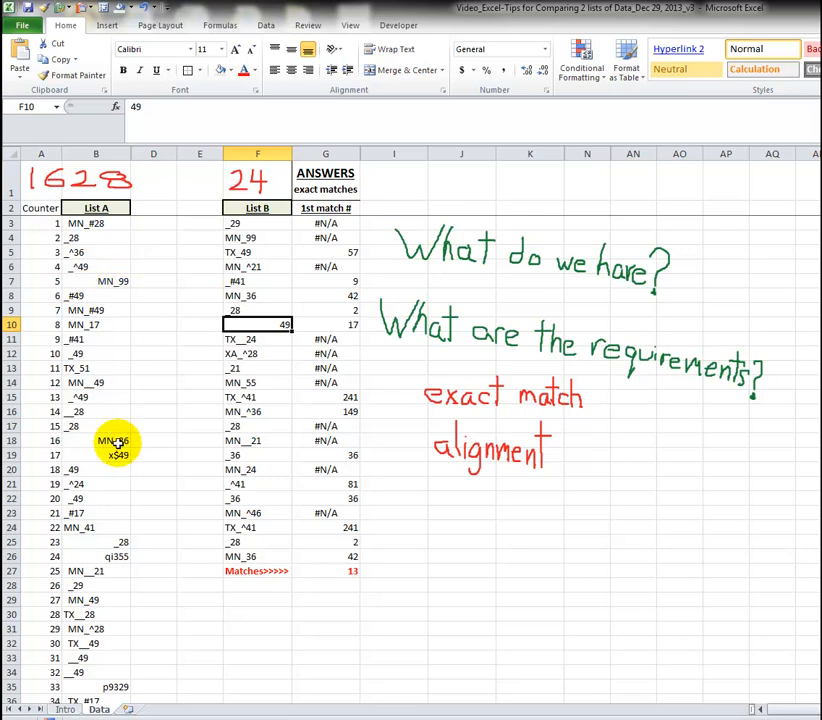
{"action": "scroll", "coordinate": [119, 606], "scroll_direction": "down", "scroll_amount": 7}
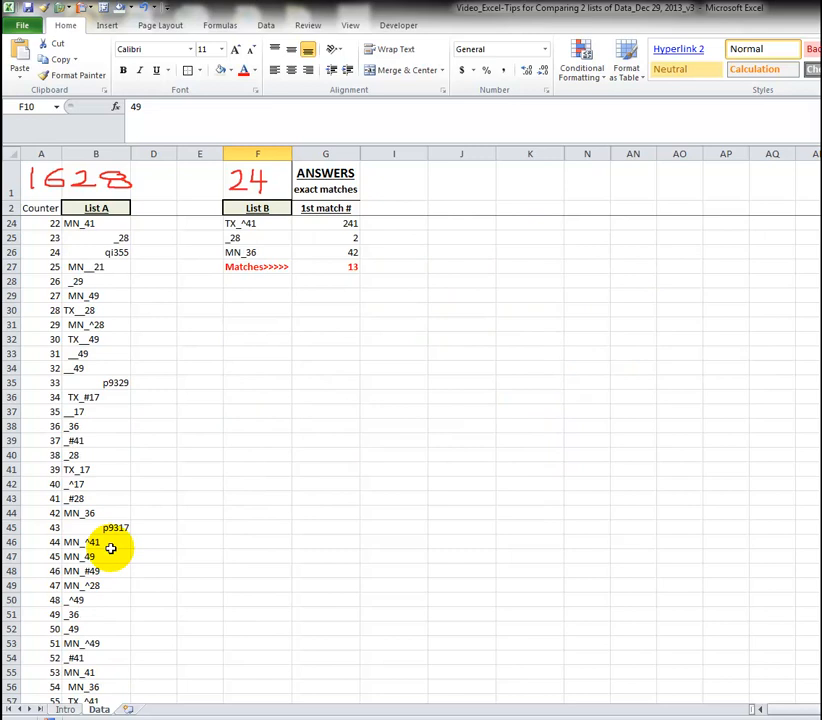
{"action": "scroll", "coordinate": [110, 548], "scroll_direction": "up", "scroll_amount": 7}
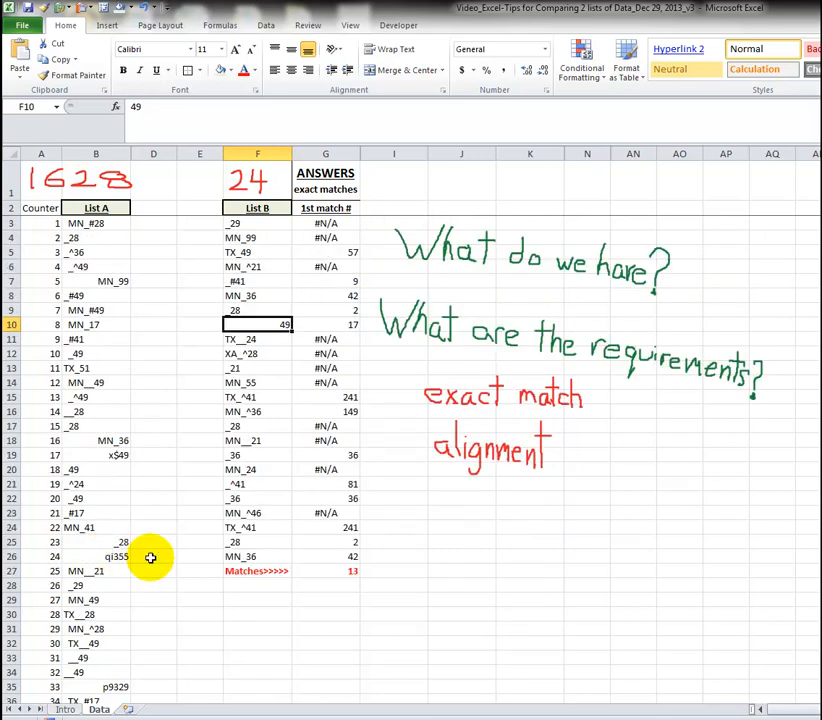
- Place the handwritten "remove custom formats" note below the "alignment" note
{"action": "left_click", "coordinate": [492, 450]}
{"action": "mouse_move", "coordinate": [820, 620]}
{"action": "left_mouse_down"}
{"action": "mouse_move", "coordinate": [628, 602]}
{"action": "mouse_move", "coordinate": [446, 523]}
{"action": "mouse_move", "coordinate": [437, 508]}
{"action": "mouse_move", "coordinate": [447, 503]}
{"action": "left_mouse_up"}
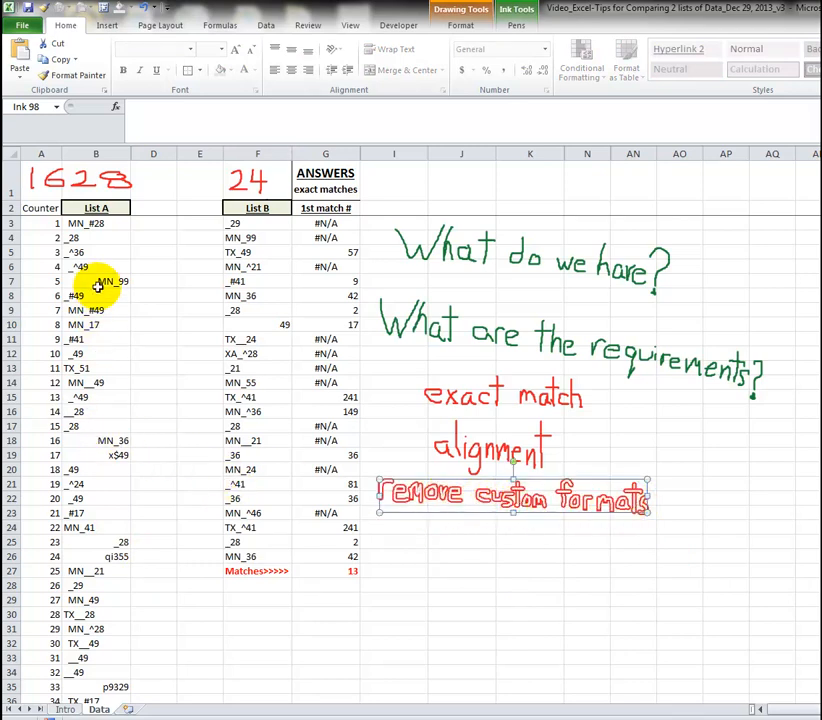
- Check the underlying values of the custom-formatted List A cells B7, B18 and B19 against List B cell F10
{"action": "left_click", "coordinate": [97, 284]}
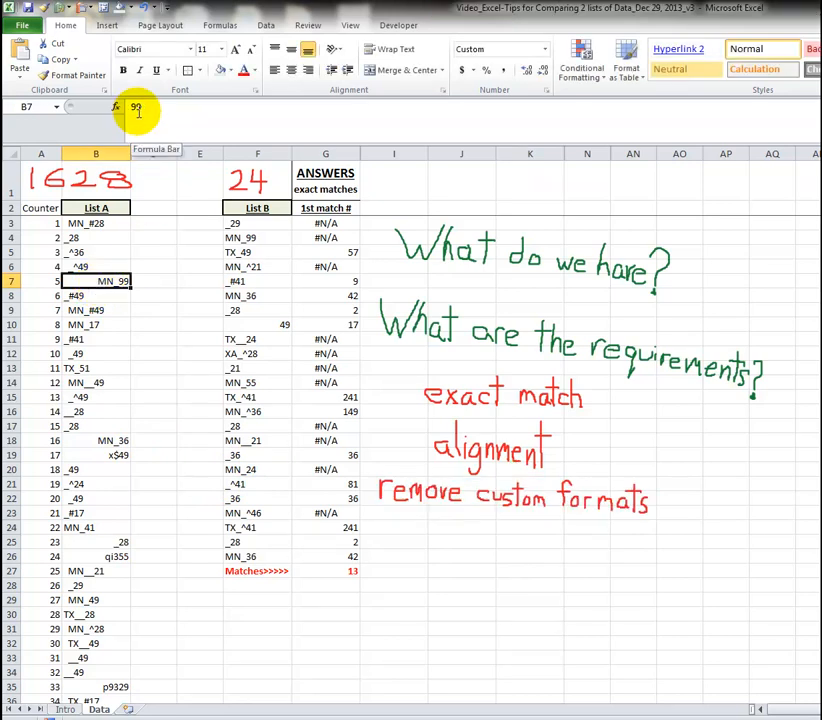
{"action": "left_click", "coordinate": [112, 440]}
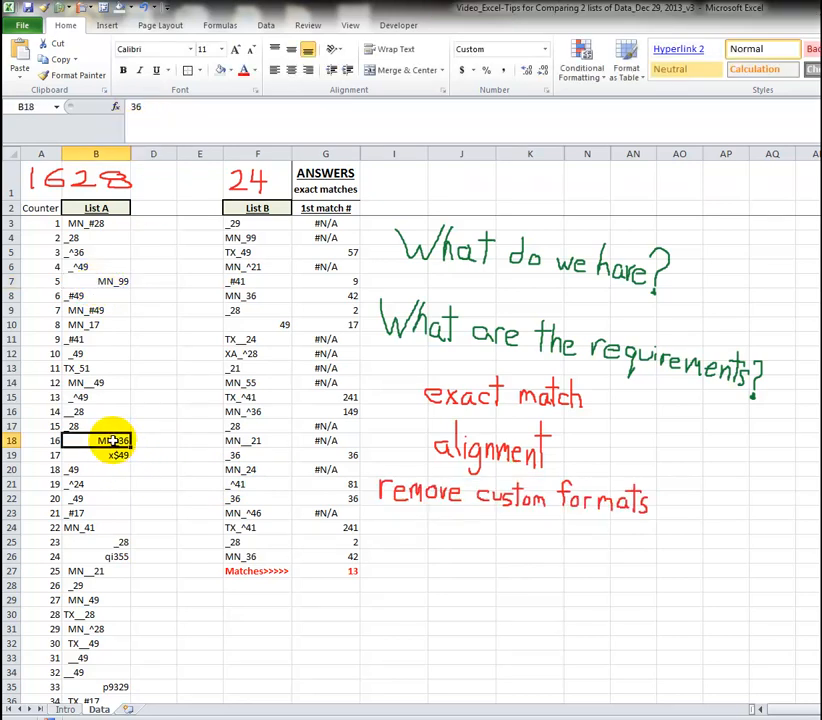
{"action": "left_click", "coordinate": [121, 455]}
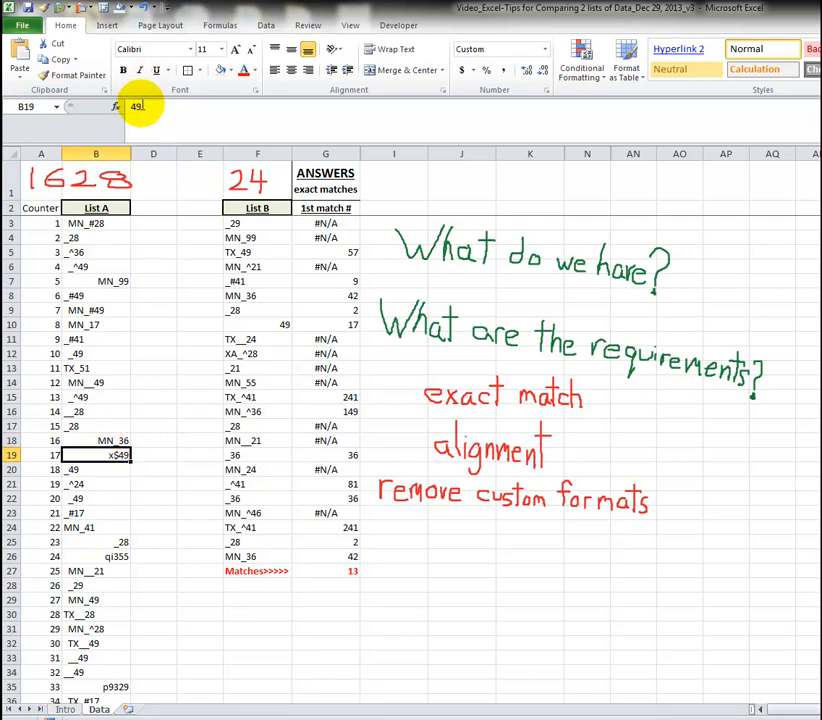
{"action": "left_click", "coordinate": [281, 326]}
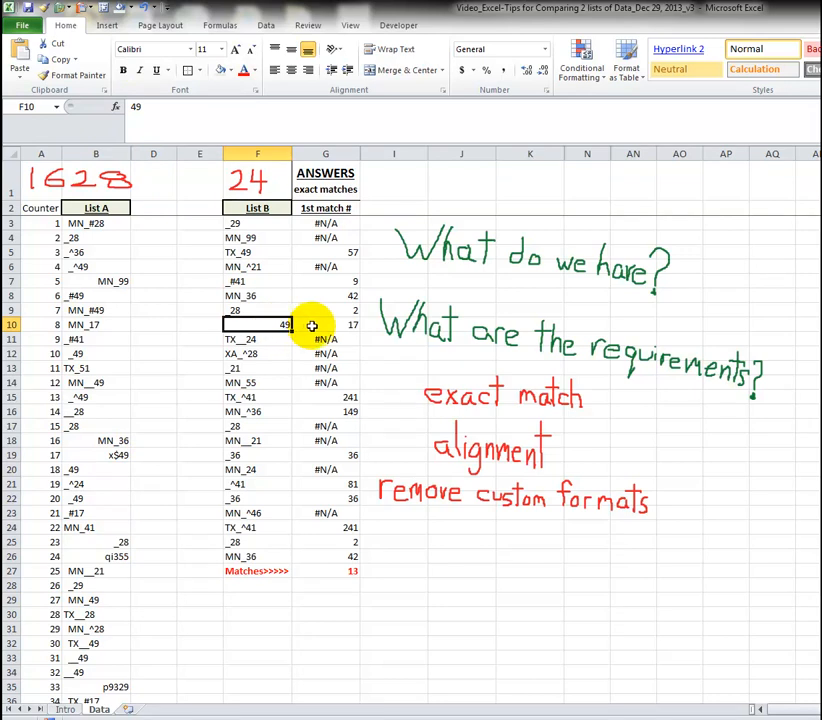
- Check the first-match formula in G10 for List B cell F10 against List A cell B19
{"action": "key", "text": "Right"}
{"action": "key", "text": "Left"}
{"action": "key", "text": "Right"}
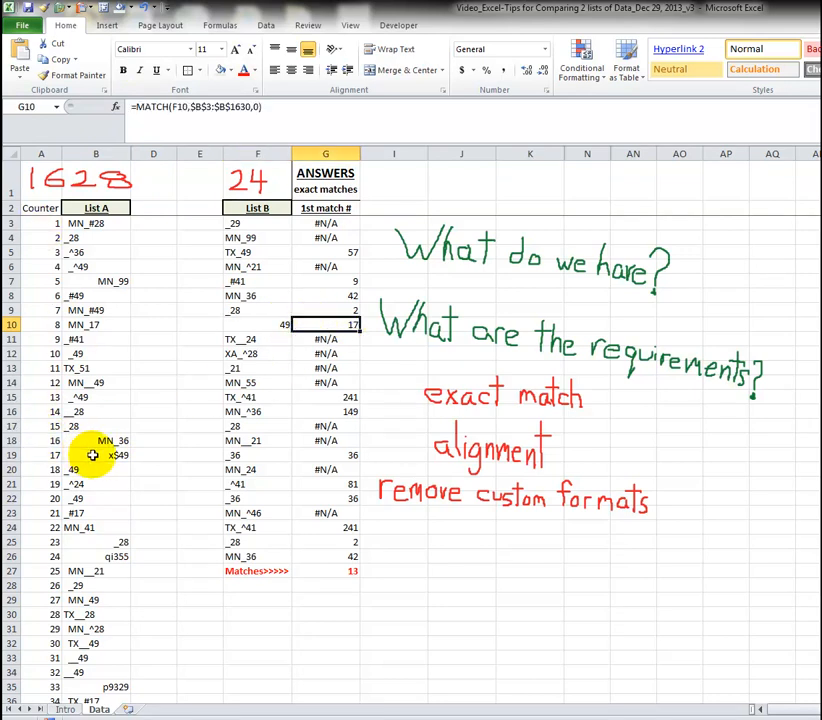
{"action": "left_click", "coordinate": [124, 457]}
- Select the List A entries B3:B1630, show the sheet's formulas to examine their underlying values, and restore the normal display
{"action": "left_click", "coordinate": [92, 222]}
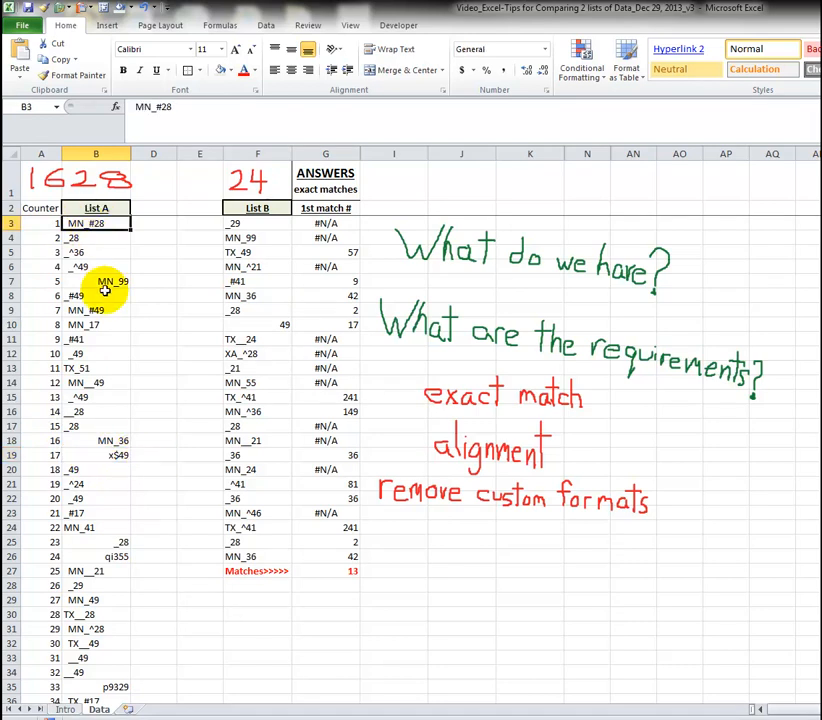
{"action": "key", "text": "ctrl+shift+Down"}
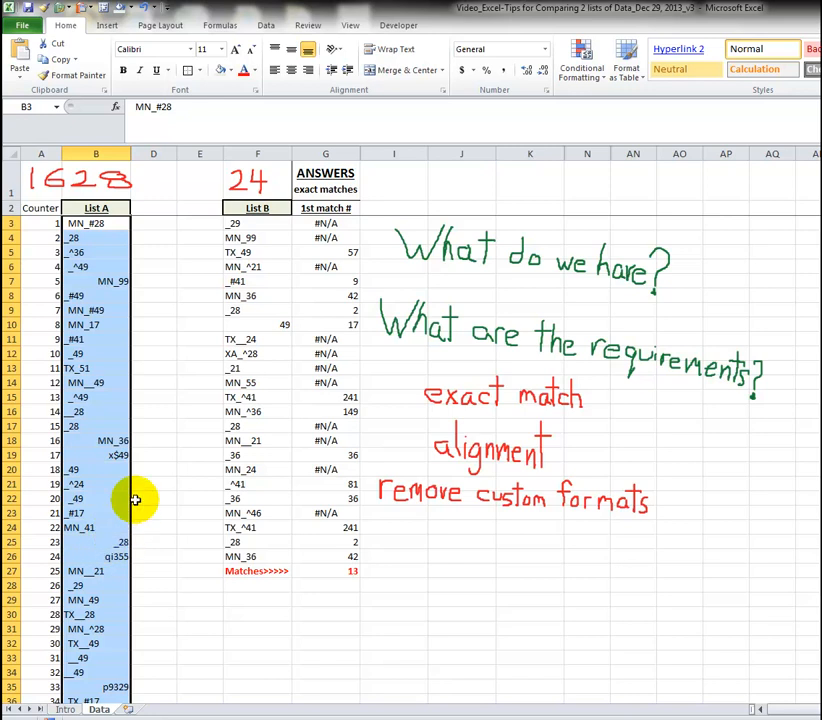
{"action": "key", "text": "ctrl+grave"}
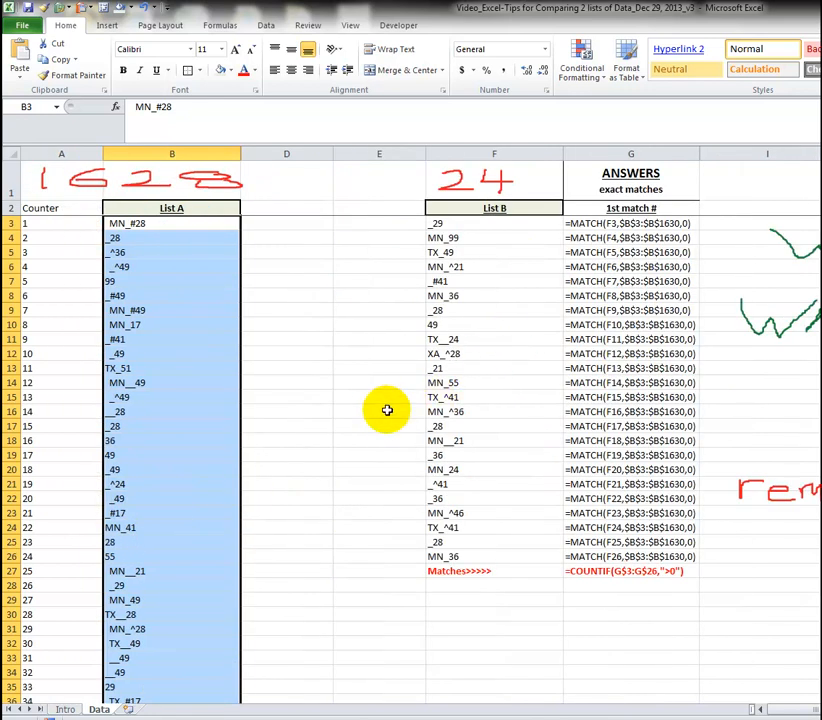
{"action": "key", "text": "ctrl+grave"}
- Try the General number format on all List A entries in B3:B1630, and undo it
{"action": "key", "text": "ctrl+1"}
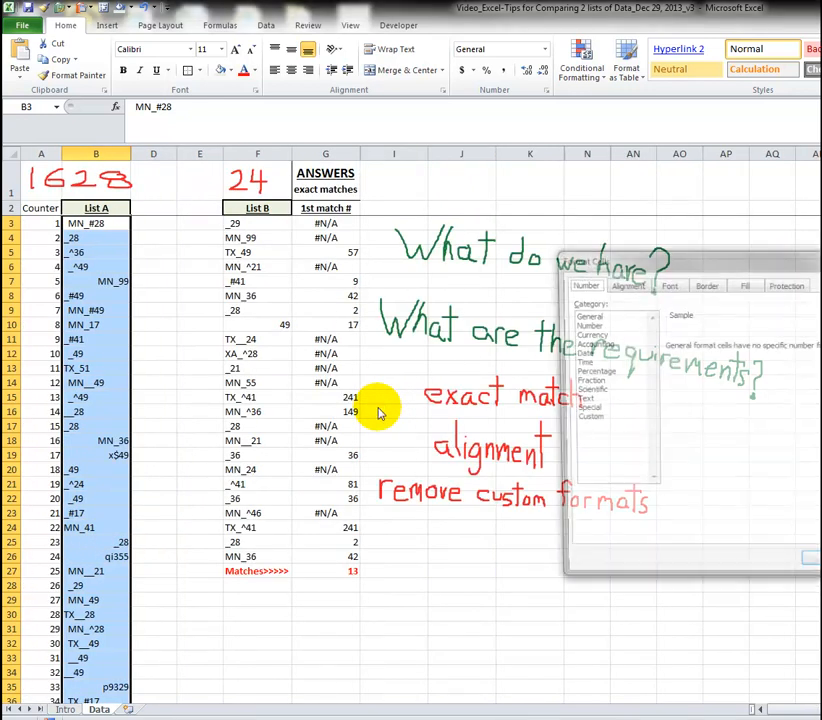
{"action": "mouse_move", "coordinate": [601, 283]}
{"action": "left_mouse_down"}
{"action": "mouse_move", "coordinate": [518, 268]}
{"action": "mouse_move", "coordinate": [281, 275]}
{"action": "left_mouse_up"}
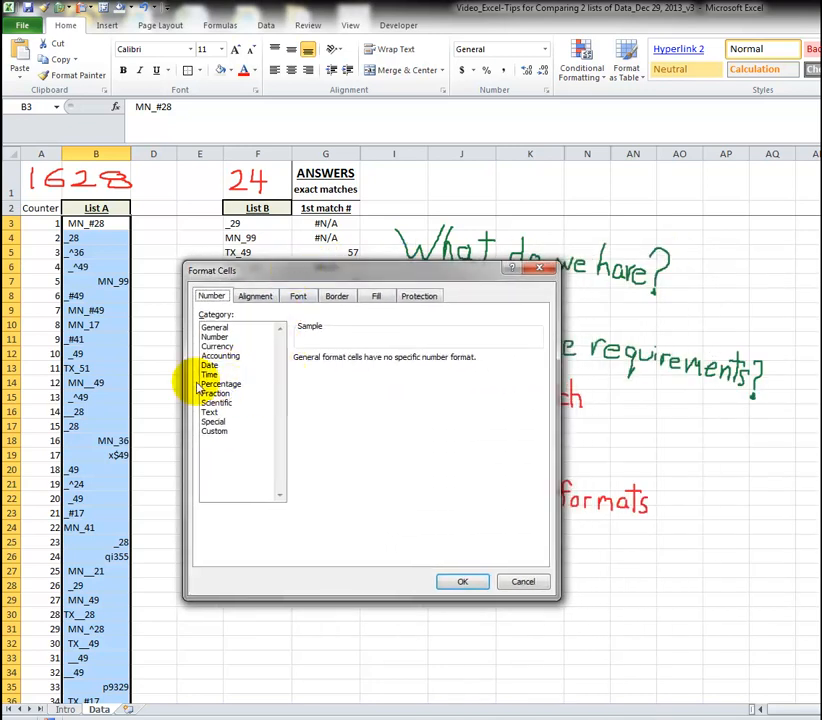
{"action": "left_click", "coordinate": [213, 327]}
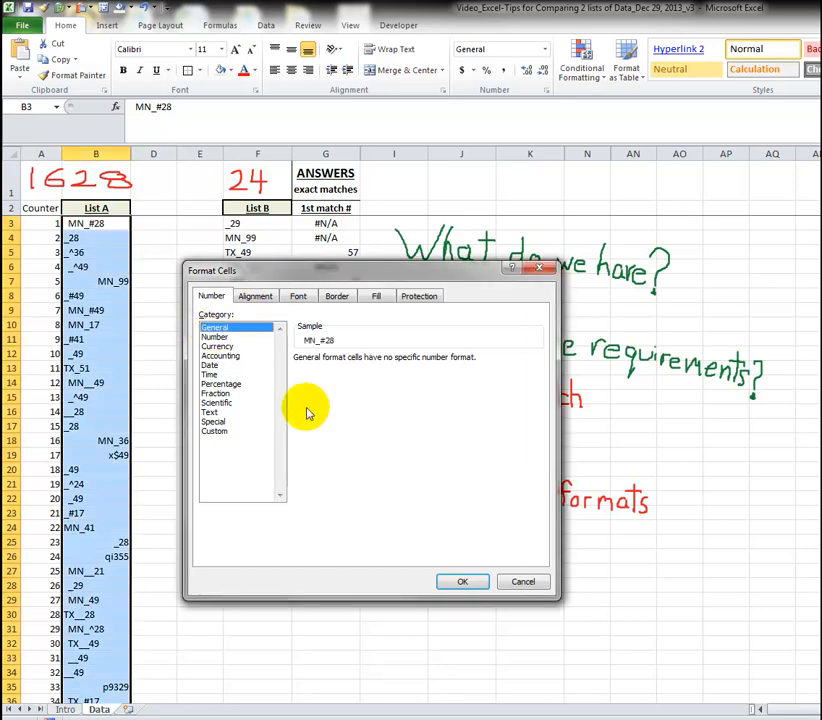
{"action": "left_click", "coordinate": [466, 583]}
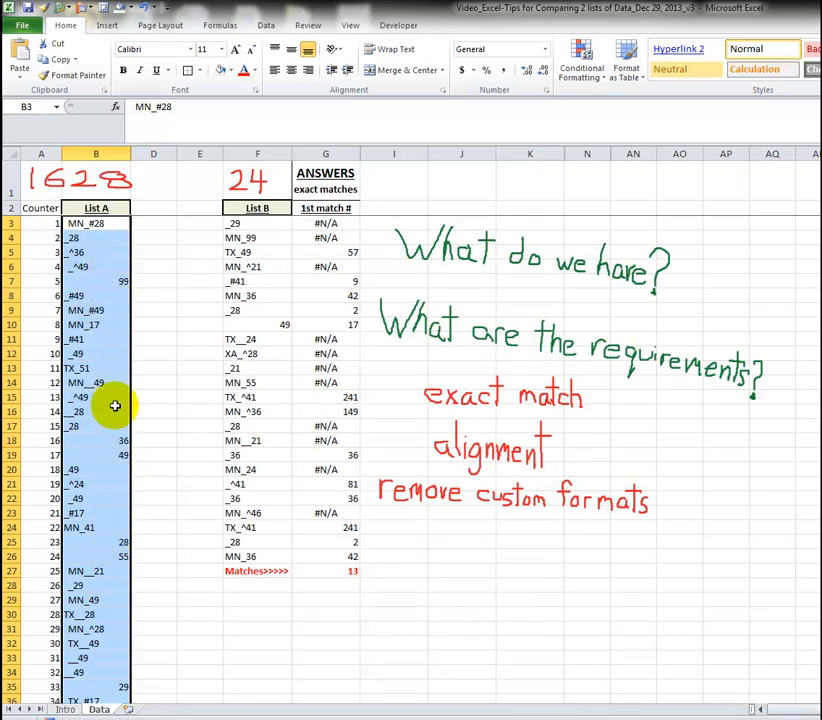
{"action": "key", "text": "ctrl+z"}
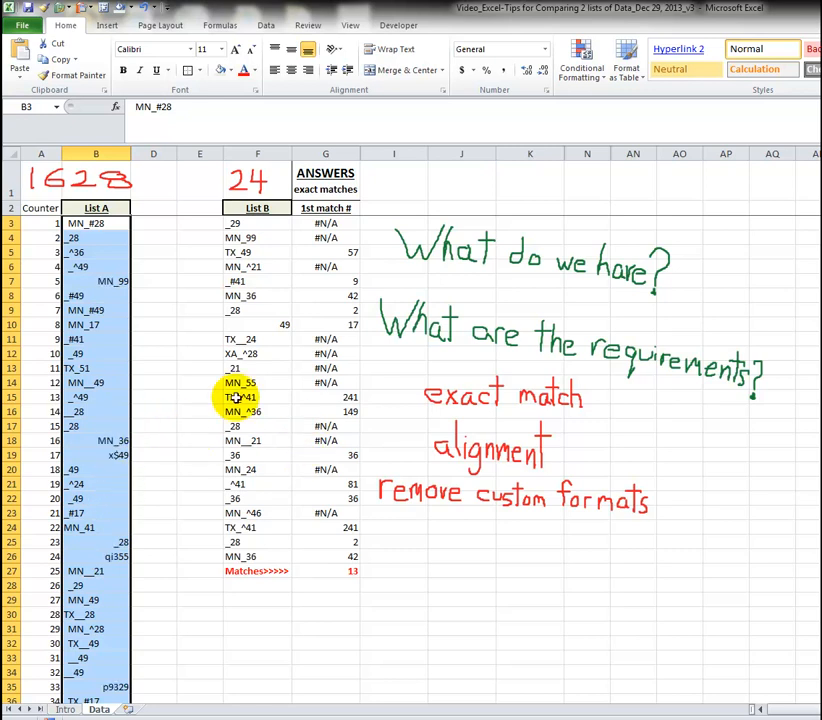
- Compare the underlying values of custom-formatted List A cells B7 and B19 with List B cell F10
{"action": "left_click", "coordinate": [107, 280]}
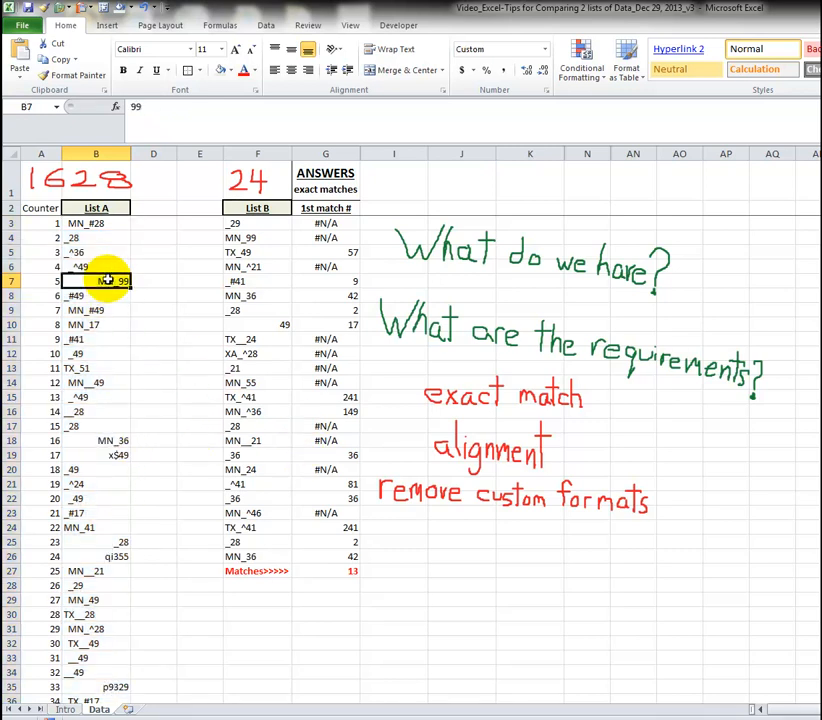
{"action": "left_click", "coordinate": [257, 325]}
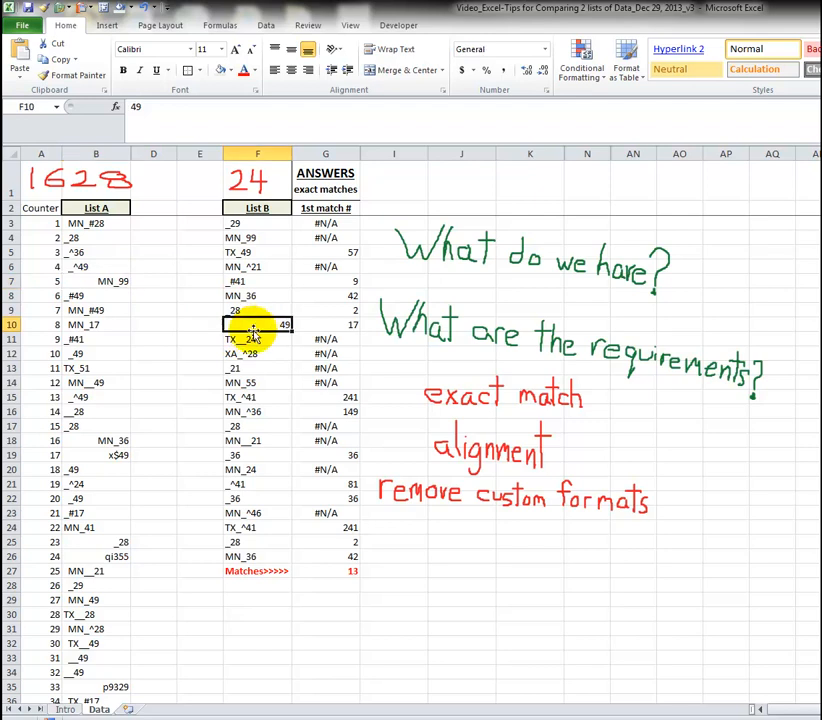
{"action": "left_click", "coordinate": [111, 455]}
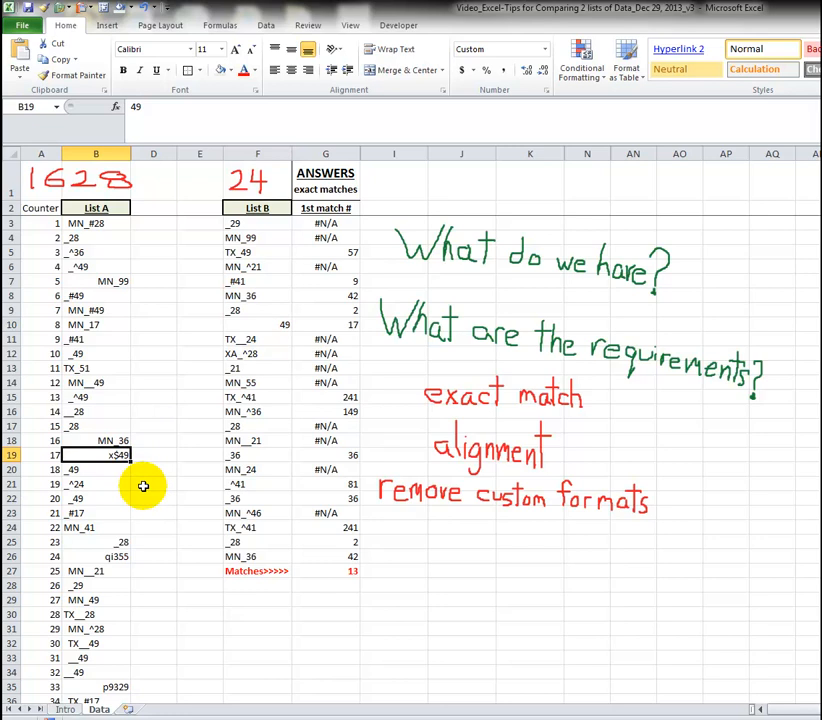
- Inspect the custom number format code of List A cell B19 and replace the format with General
{"action": "left_click", "coordinate": [546, 90]}
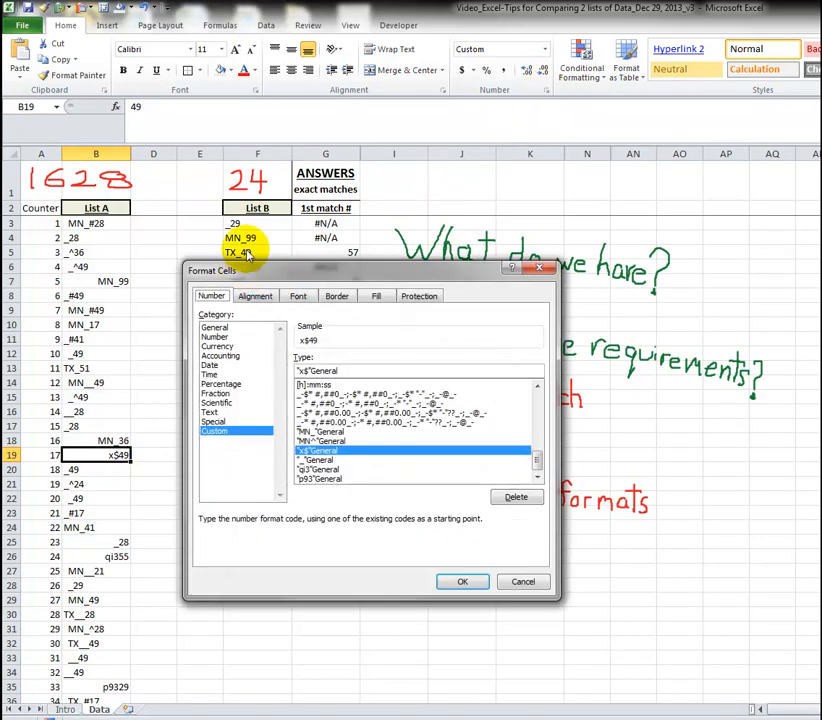
{"action": "left_click_drag", "start_coordinate": [245, 273], "coordinate": [248, 241]}
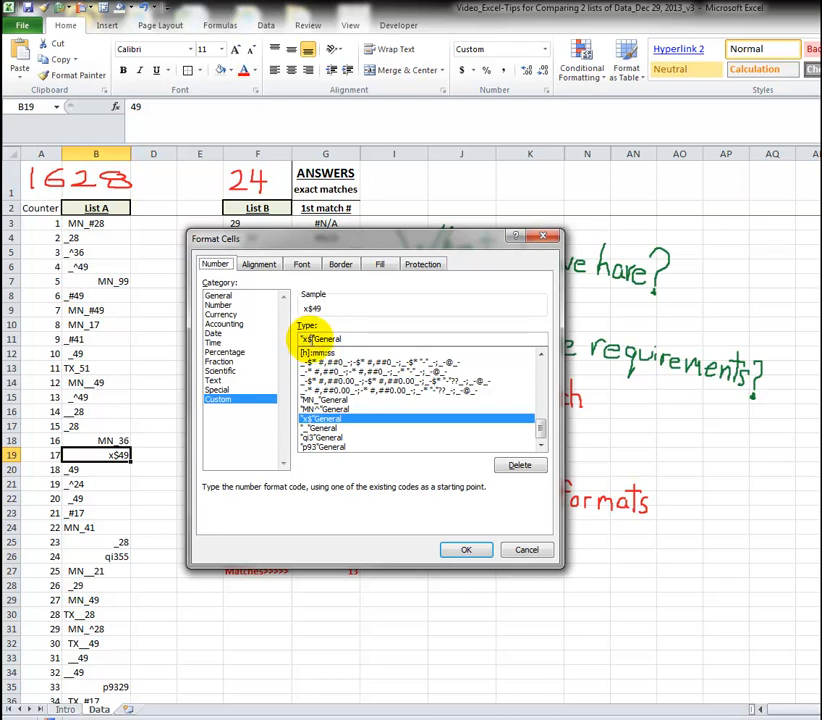
{"action": "left_click", "coordinate": [216, 296]}
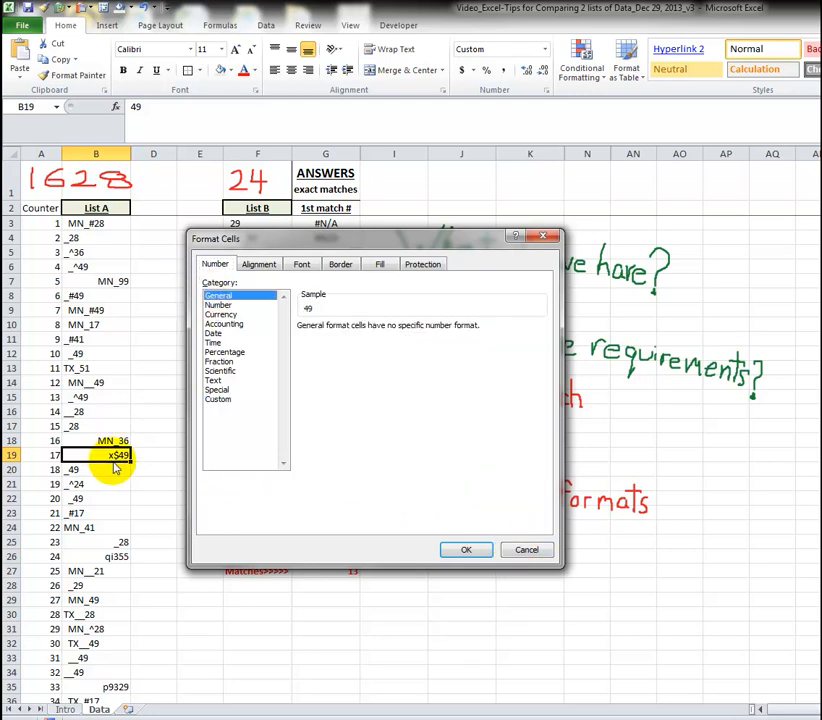
{"action": "left_click", "coordinate": [466, 549]}
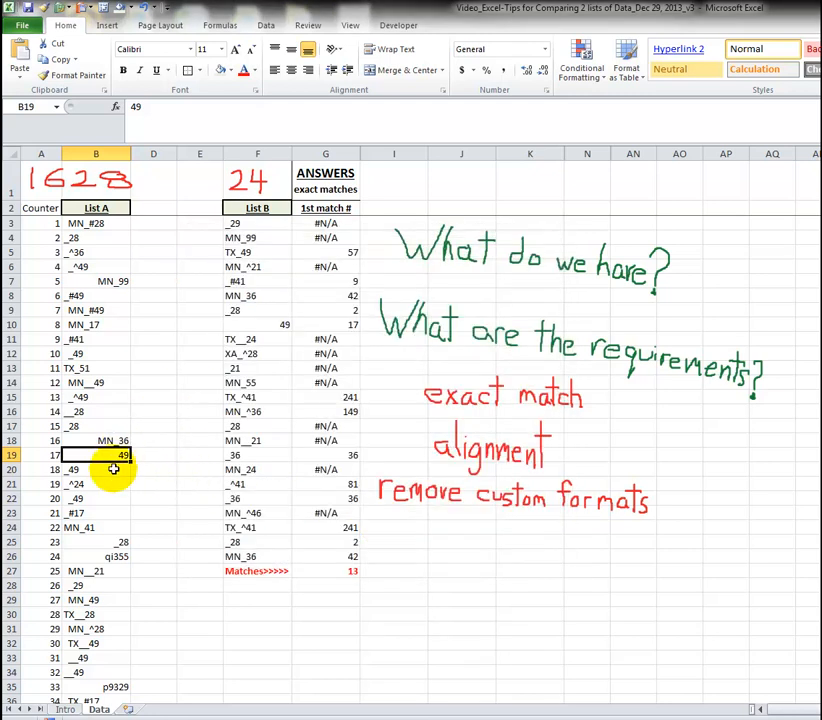
- Remove the custom number formats from all List A entries in B3:B1630 by applying the General format
{"action": "left_click", "coordinate": [90, 224]}
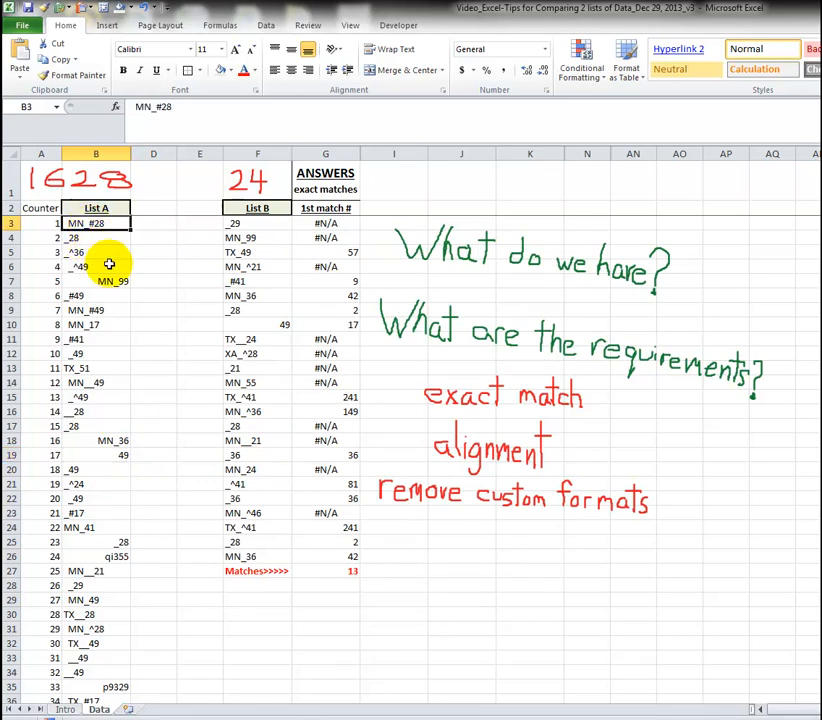
{"action": "key", "text": "ctrl+shift+Down"}
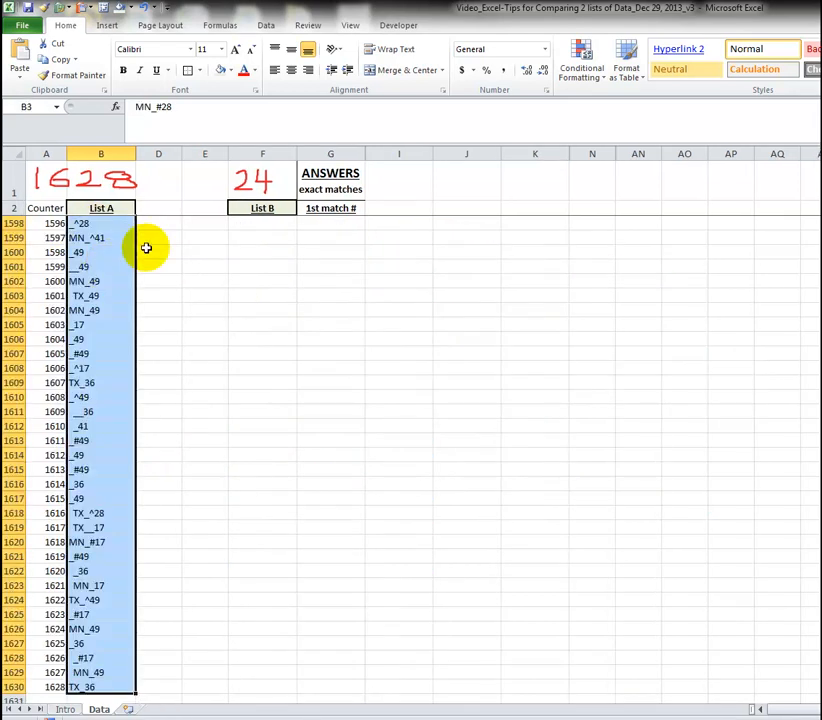
{"action": "scroll", "coordinate": [100, 450], "scroll_direction": "up", "scroll_amount": 20}
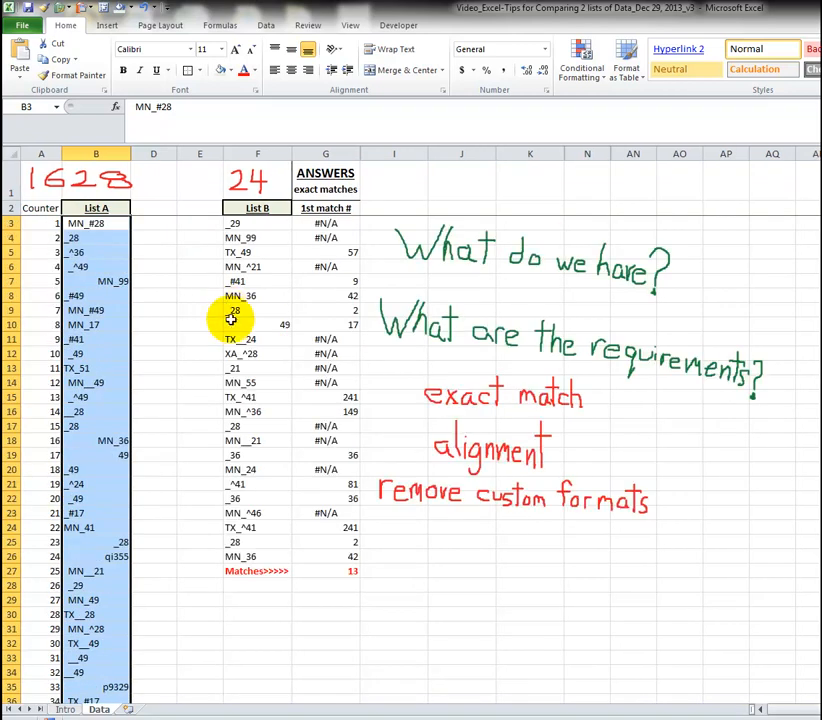
{"action": "key", "text": "ctrl+1"}
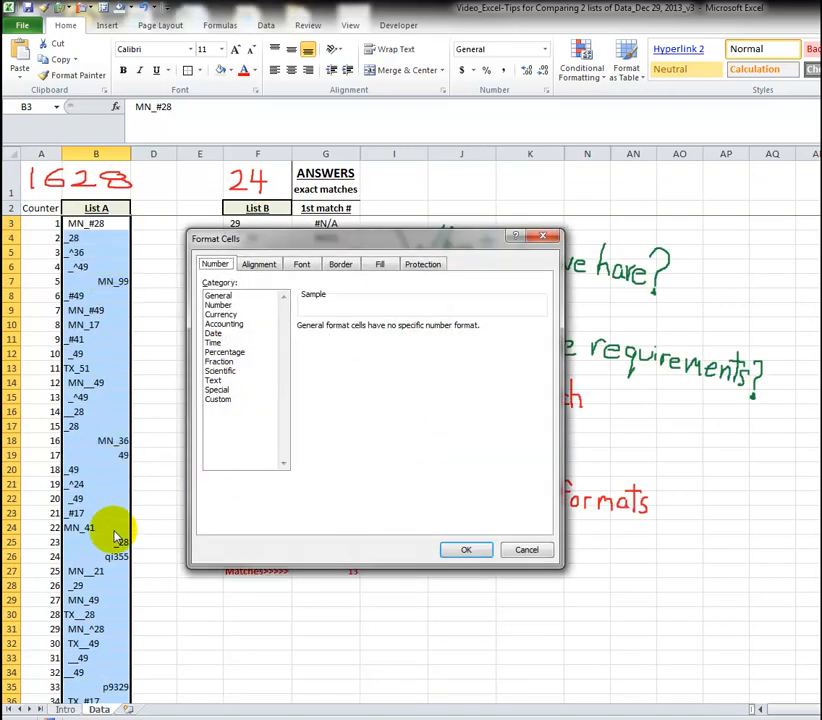
{"action": "left_click", "coordinate": [232, 297]}
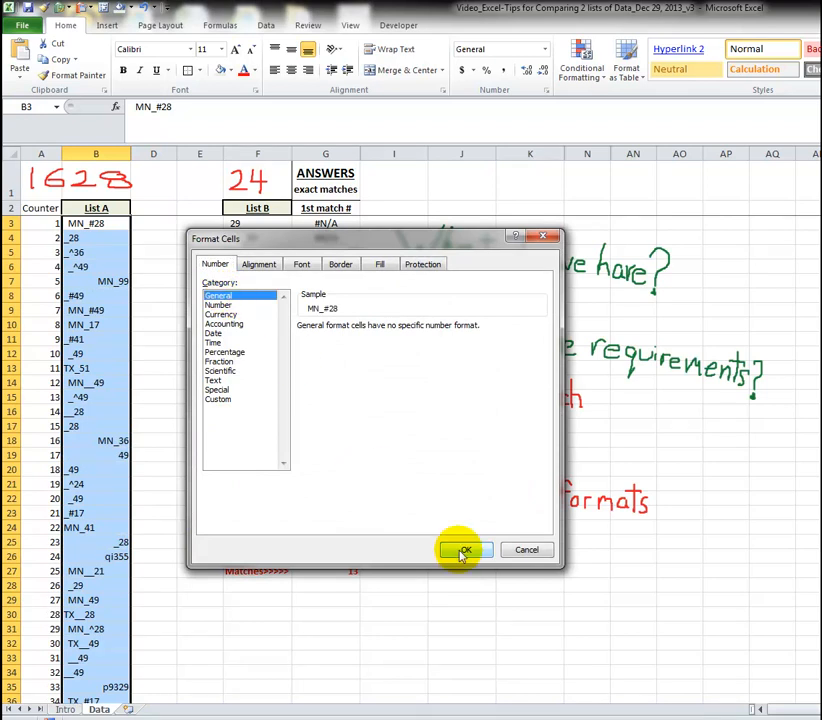
{"action": "left_click", "coordinate": [459, 549]}
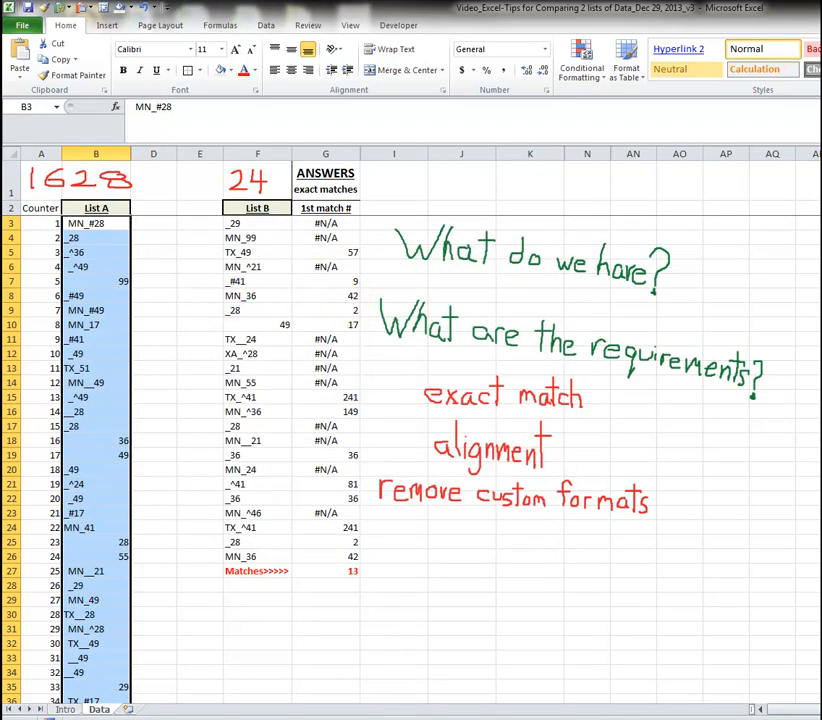
- Unhide column H, "How many matches?", between columns G and I
{"action": "left_click", "coordinate": [462, 183]}
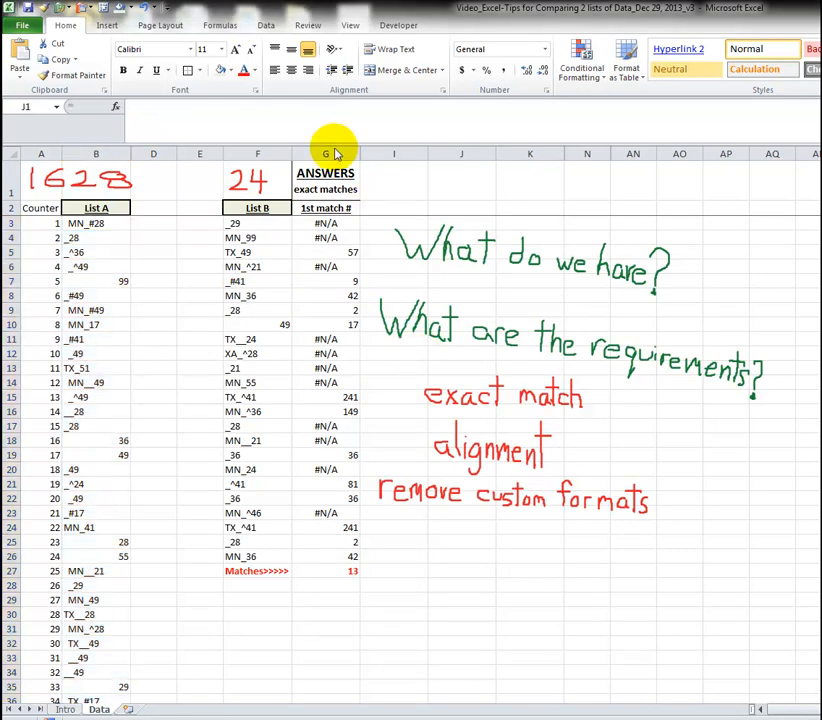
{"action": "left_click_drag", "start_coordinate": [329, 148], "coordinate": [376, 148]}
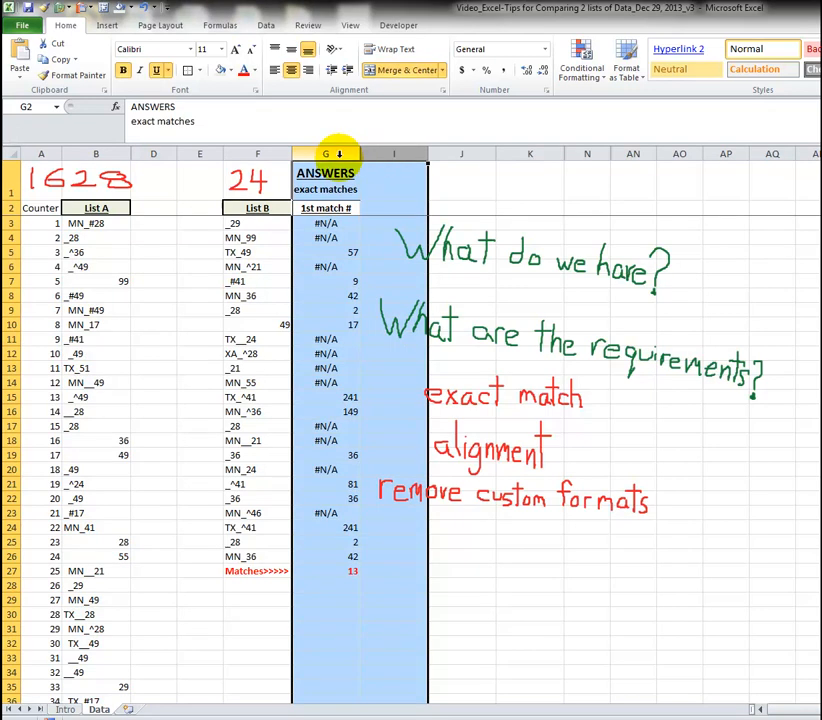
{"action": "right_click", "coordinate": [340, 150]}
{"action": "left_click", "coordinate": [305, 352]}
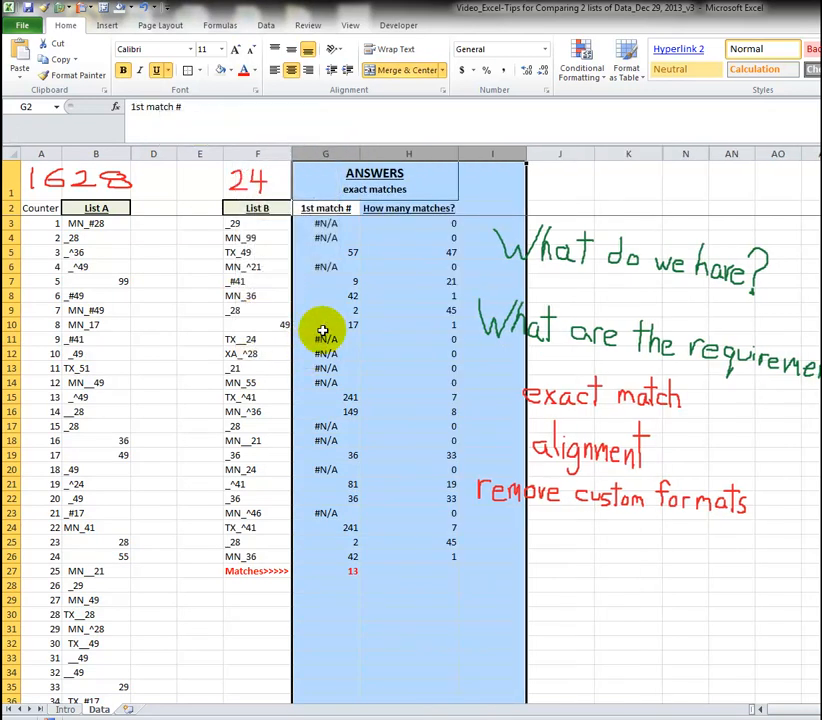
- Examine the MATCH formula in G3 and the COUNTIF formula in H3 for List B entry F3
{"action": "left_click", "coordinate": [322, 224]}
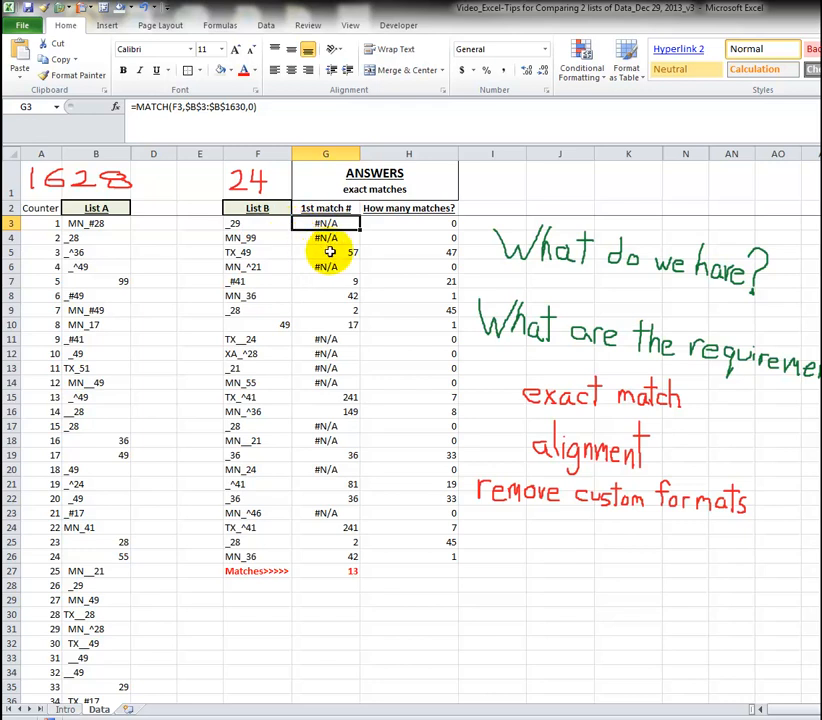
{"action": "left_click", "coordinate": [324, 153]}
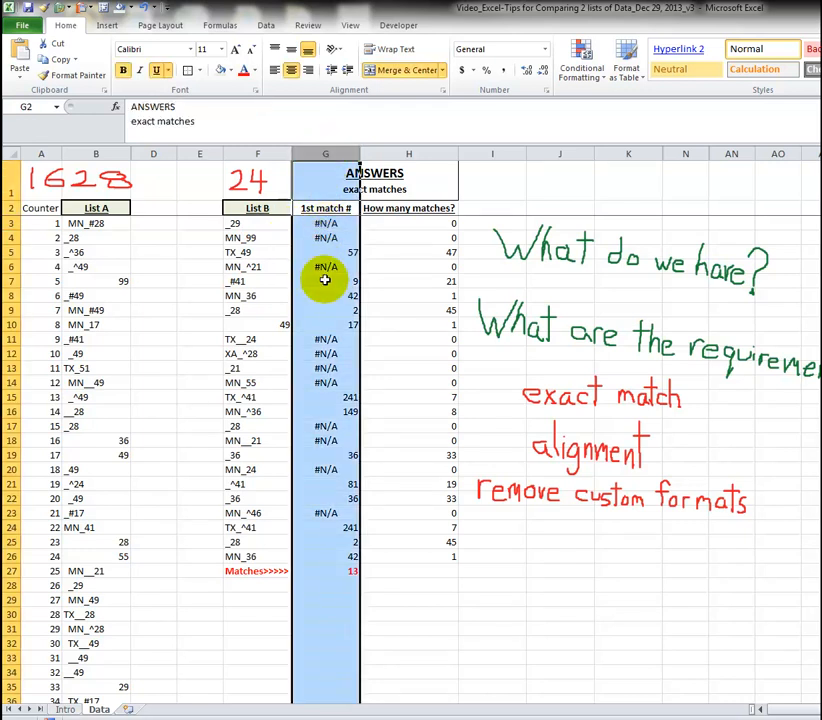
{"action": "left_click", "coordinate": [397, 222]}
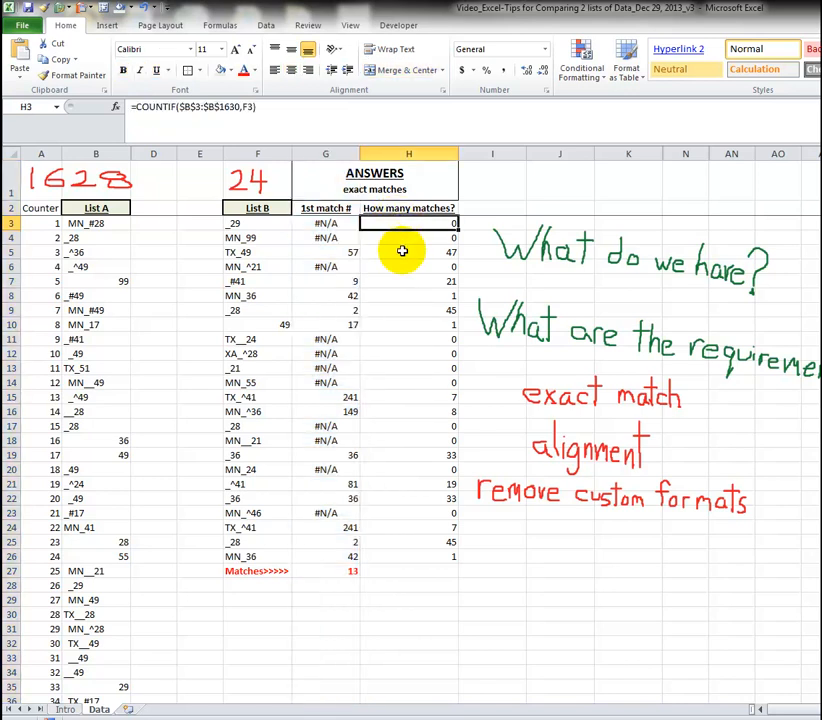
{"action": "left_click", "coordinate": [253, 226]}
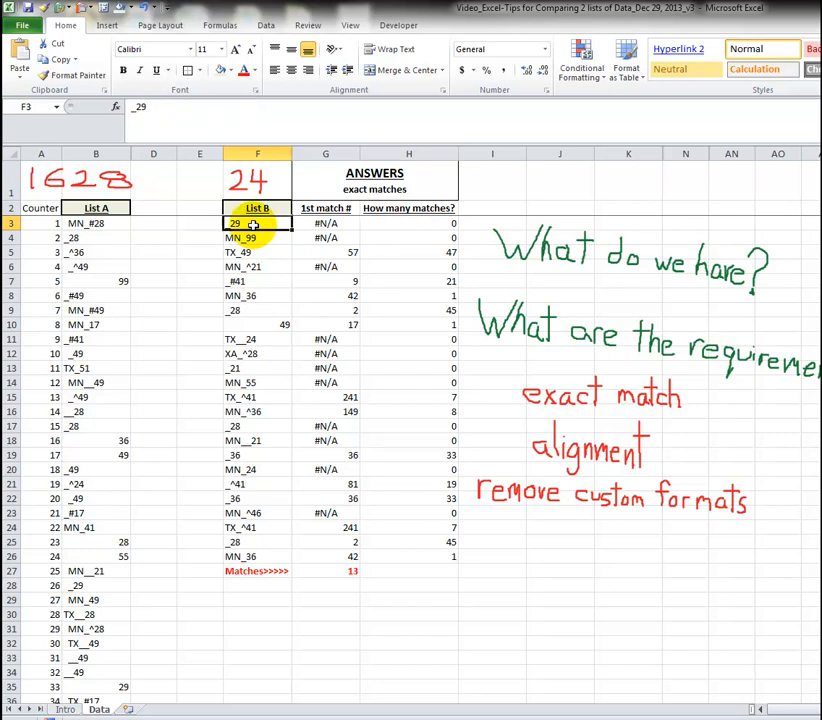
{"action": "left_click", "coordinate": [330, 226]}
{"action": "left_click", "coordinate": [260, 225]}
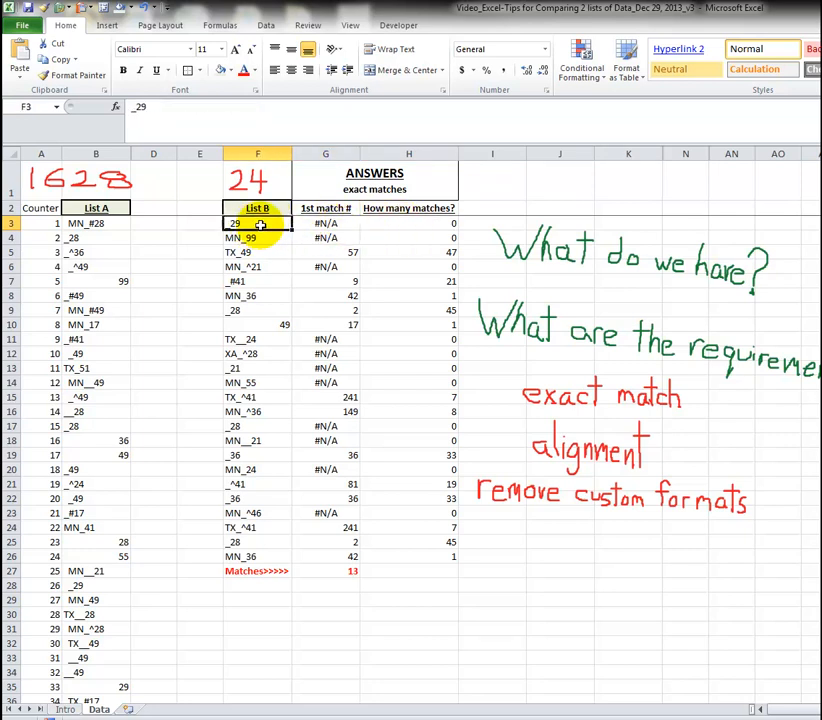
{"action": "left_click", "coordinate": [379, 222]}
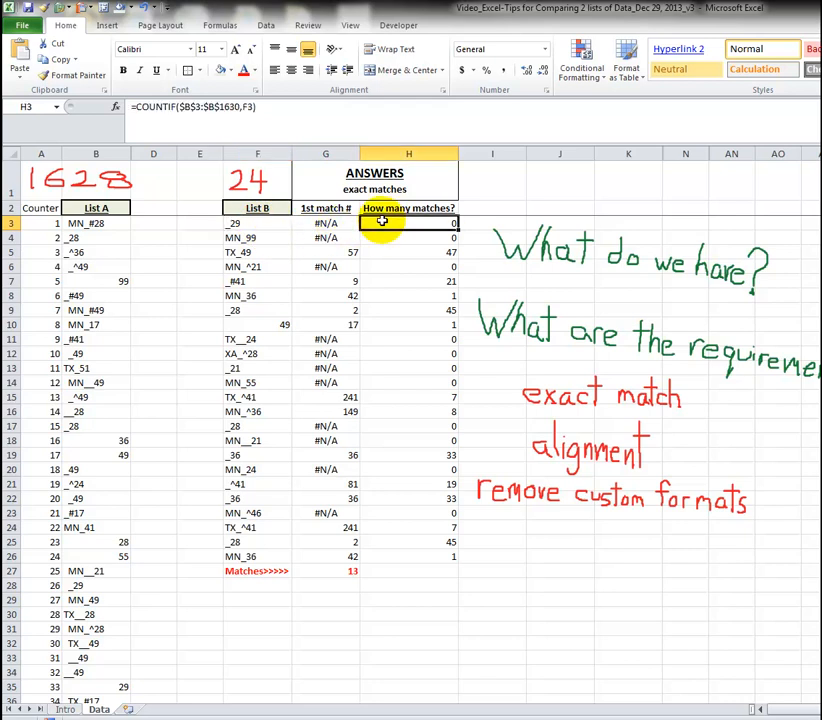
- Trace List B entry TX_49 in F5 to its first match in List A, B59, and examine its MATCH and COUNTIF formulas
{"action": "left_click", "coordinate": [243, 256]}
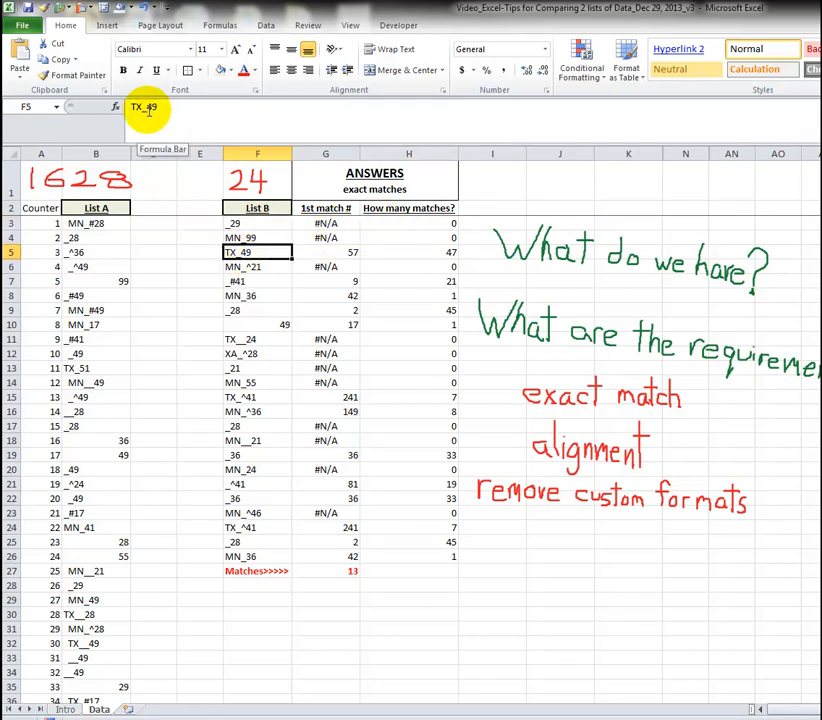
{"action": "left_click", "coordinate": [325, 252]}
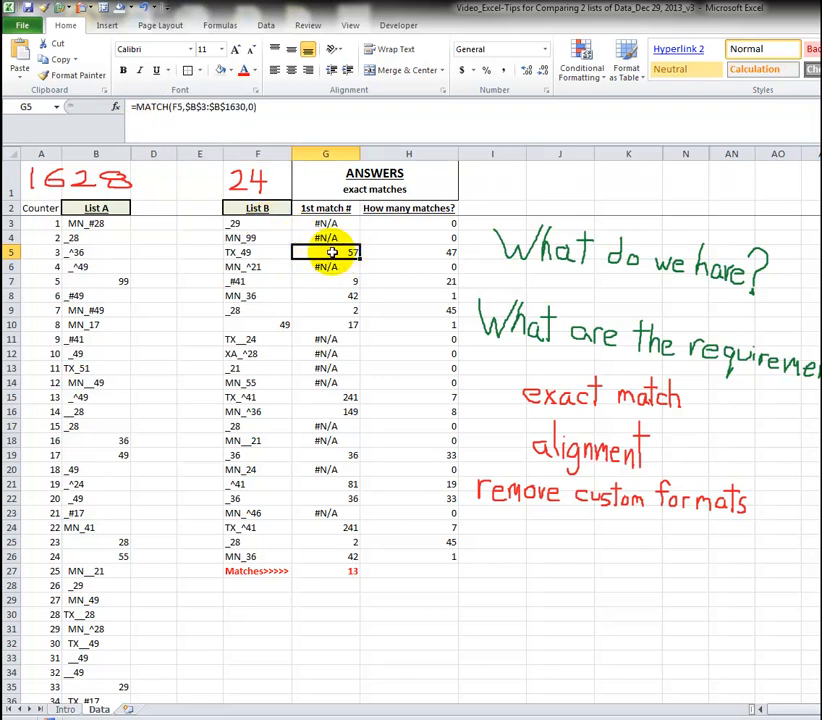
{"action": "scroll", "coordinate": [156, 354], "scroll_direction": "down", "scroll_amount": 7}
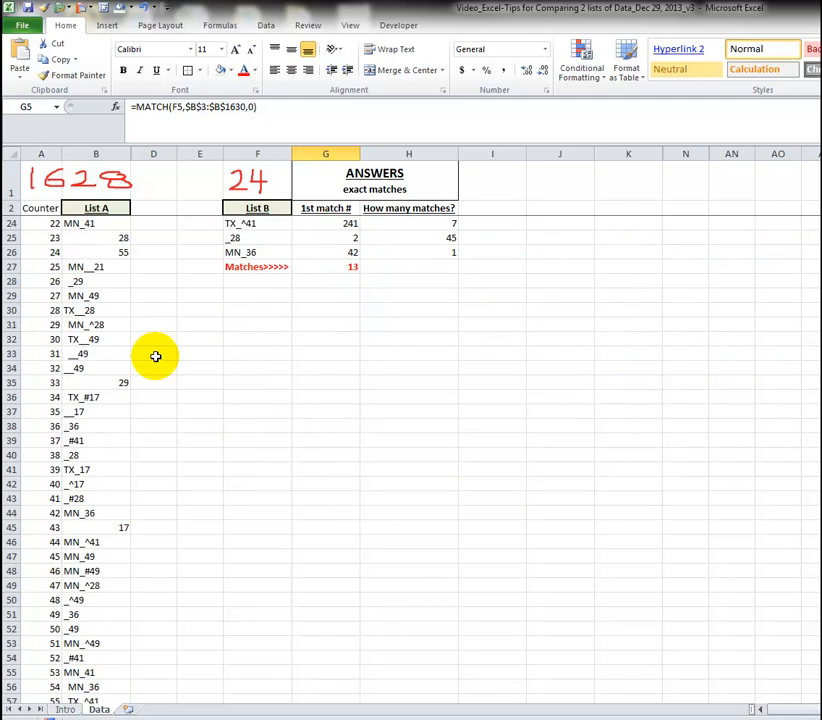
{"action": "scroll", "coordinate": [33, 510], "scroll_direction": "down", "scroll_amount": 7}
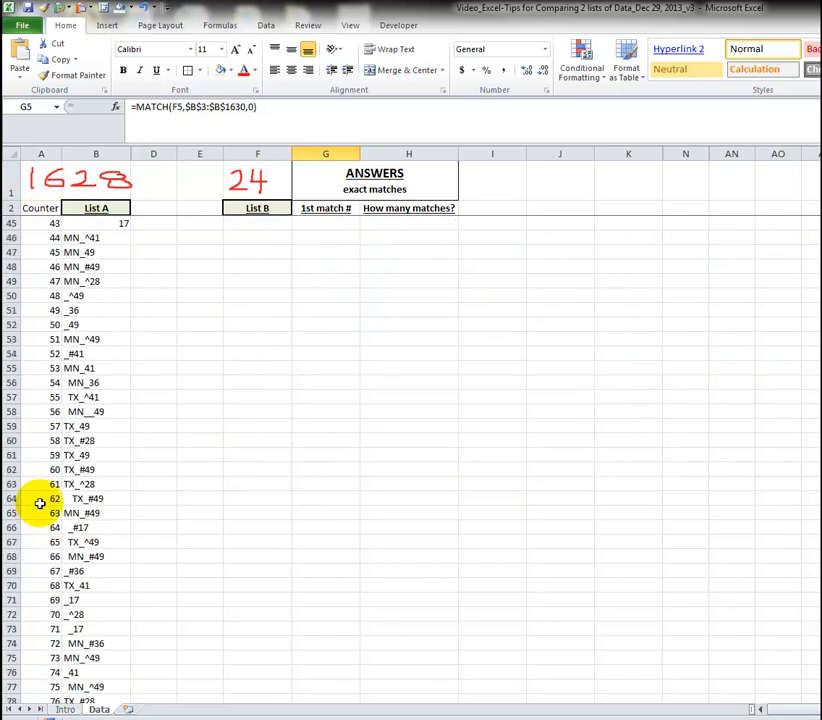
{"action": "left_click", "coordinate": [84, 426]}
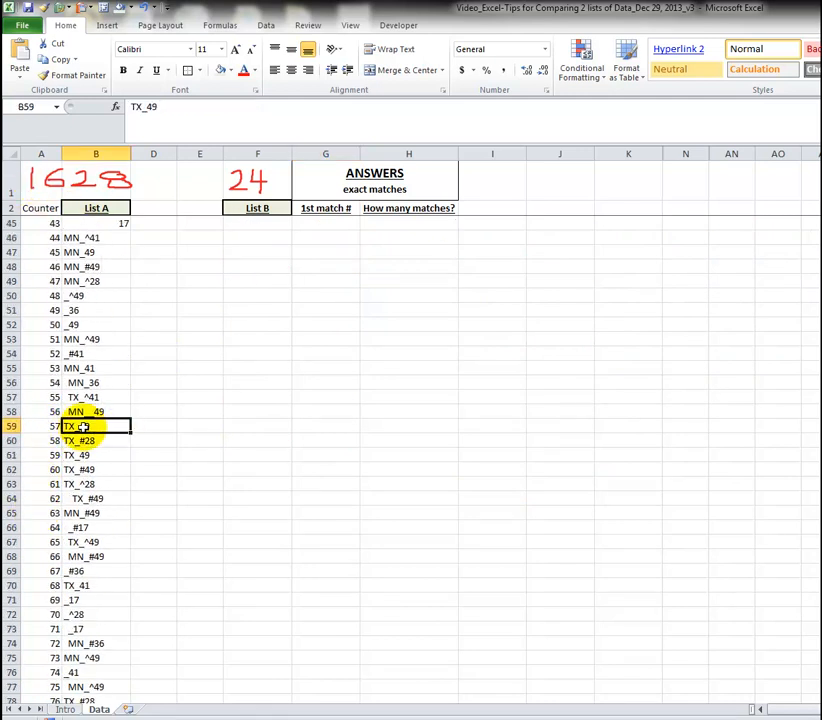
{"action": "scroll", "coordinate": [136, 404], "scroll_direction": "up", "scroll_amount": 15}
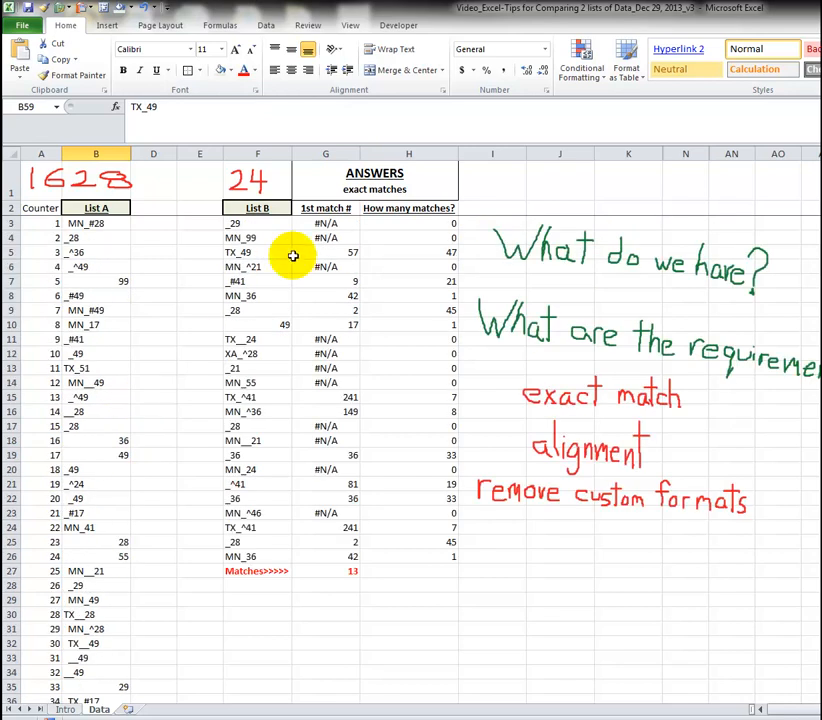
{"action": "left_click", "coordinate": [333, 252]}
{"action": "left_click", "coordinate": [408, 252]}
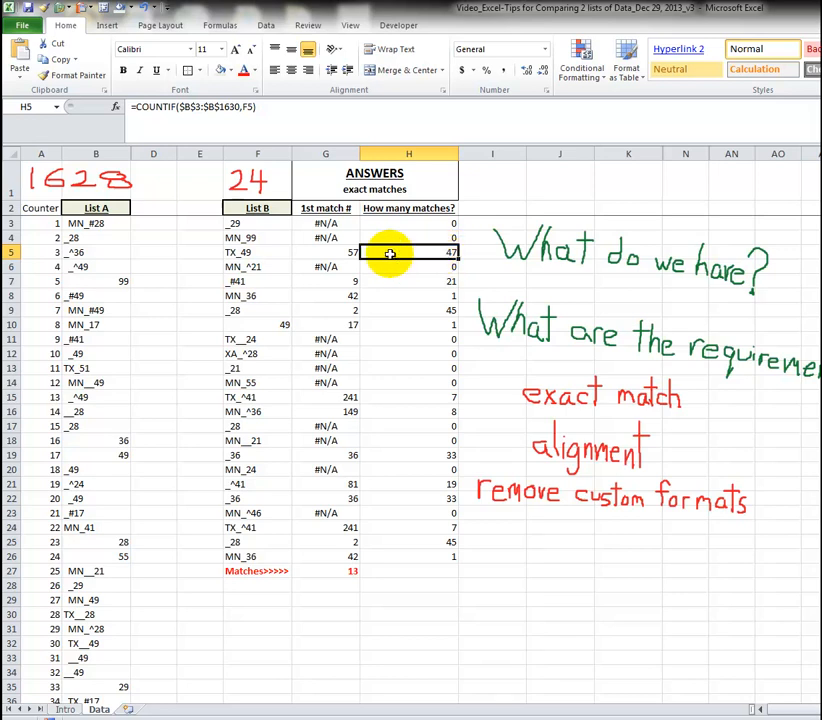
{"action": "left_click", "coordinate": [256, 253]}
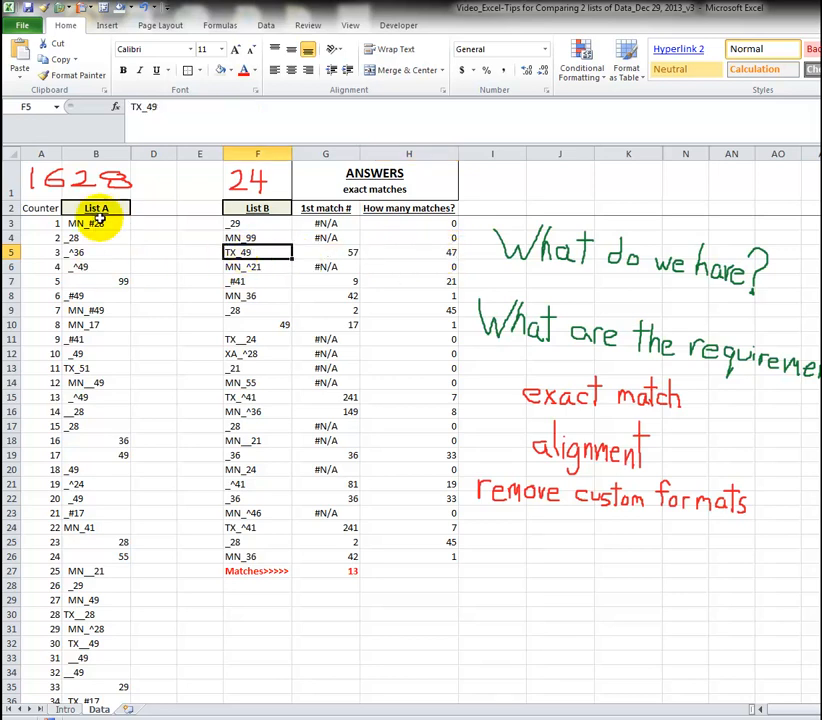